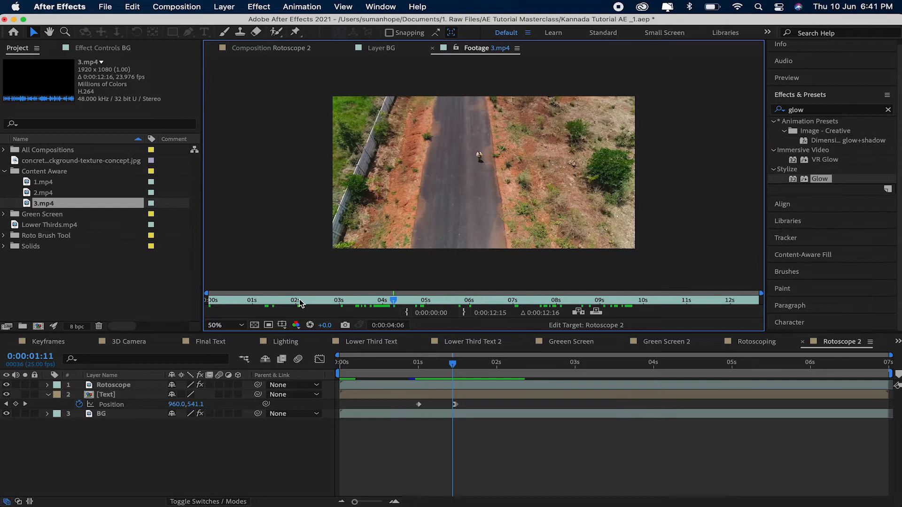
- Preview the clips 3.mp4 and 1.mp4, scrubbing through the footage to about ten seconds of 1.mp4
{"action": "left_click_drag", "start_coordinate": [300, 303], "coordinate": [252, 304]}
{"action": "left_click", "coordinate": [26, 186]}
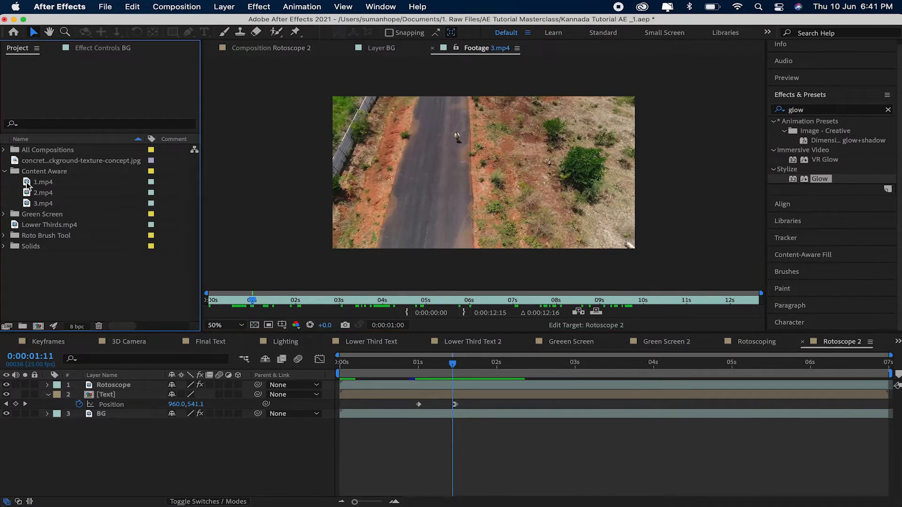
{"action": "double_click", "coordinate": [27, 182]}
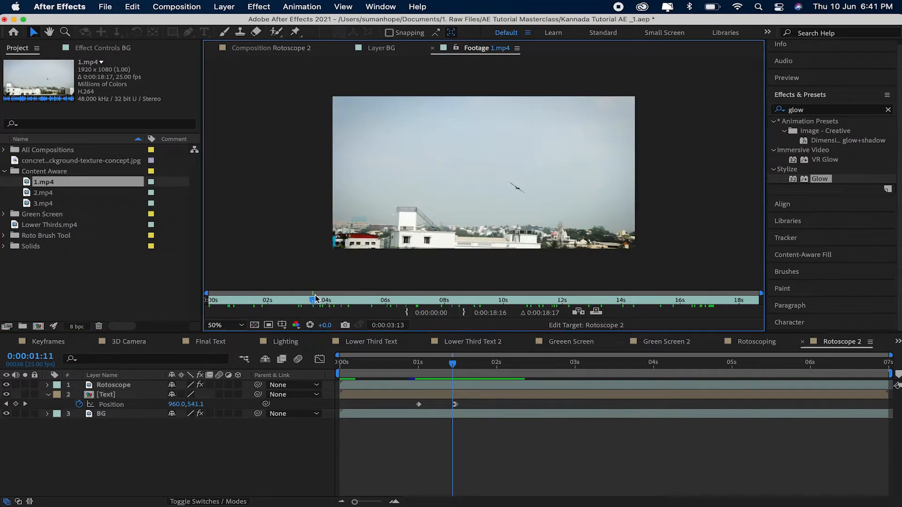
{"action": "left_click_drag", "start_coordinate": [308, 304], "coordinate": [507, 311]}
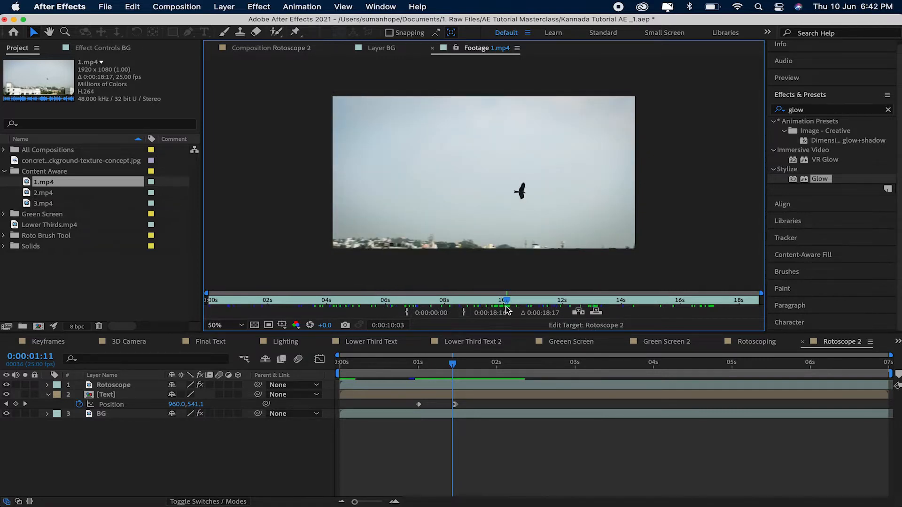
{"action": "left_click", "coordinate": [117, 265]}
- Create a composition named Content Aware from 1.mp4 and move it into the All Compositions folder
{"action": "left_click", "coordinate": [35, 183]}
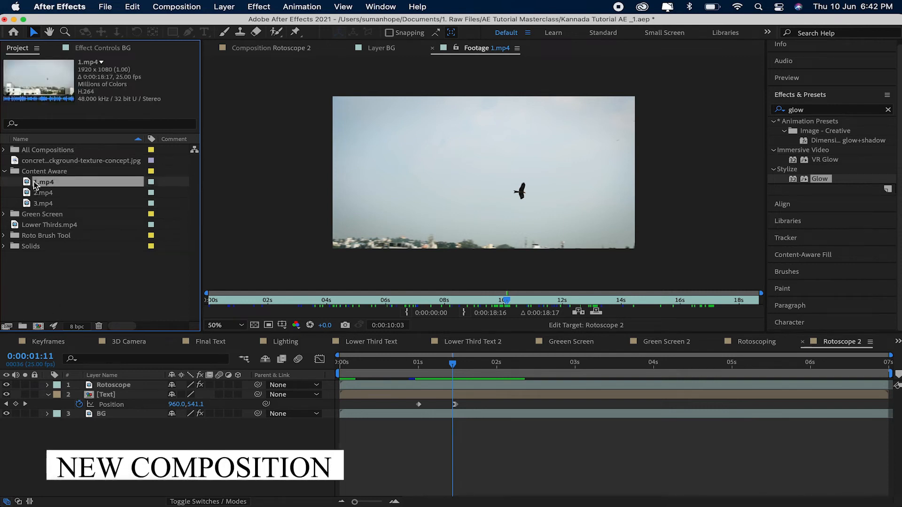
{"action": "left_click_drag", "start_coordinate": [29, 186], "coordinate": [39, 328]}
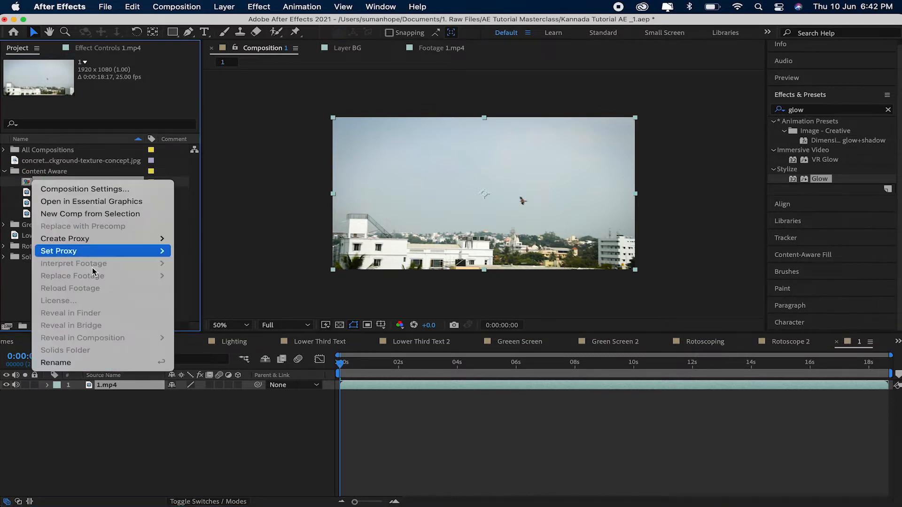
{"action": "key", "text": "Escape"}
{"action": "left_click_drag", "start_coordinate": [27, 219], "coordinate": [70, 152]}
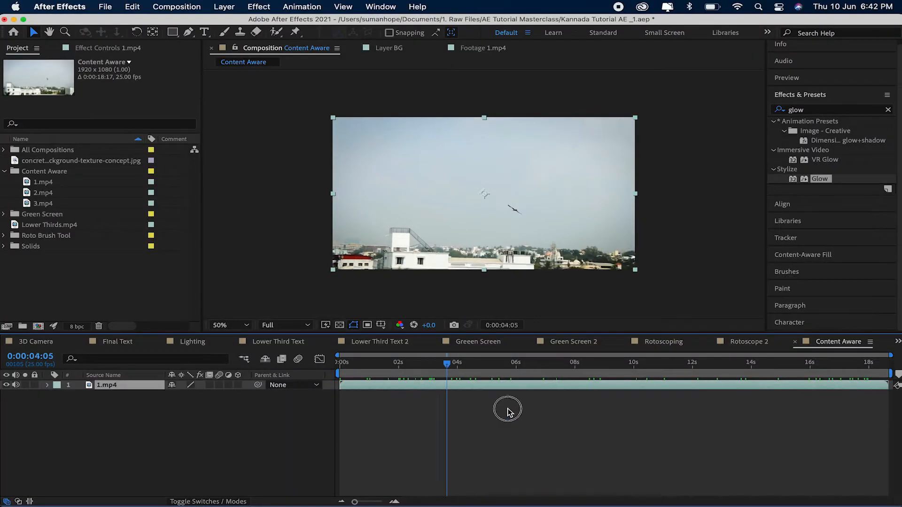
- At 0:00:12:03, draw a closed six-point mask loosely around the flying bird on the 1.mp4 layer with the Pen tool
{"action": "left_click_drag", "start_coordinate": [508, 411], "coordinate": [696, 417]}
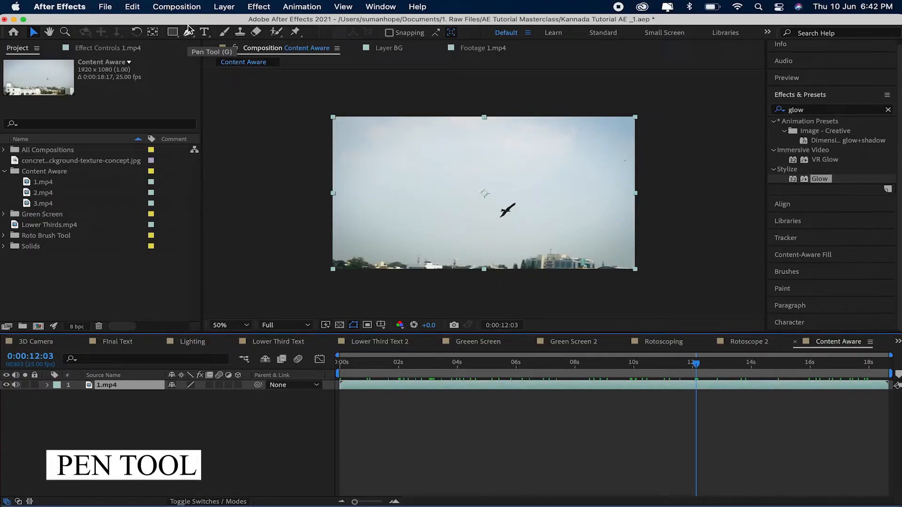
{"action": "left_click", "coordinate": [188, 31]}
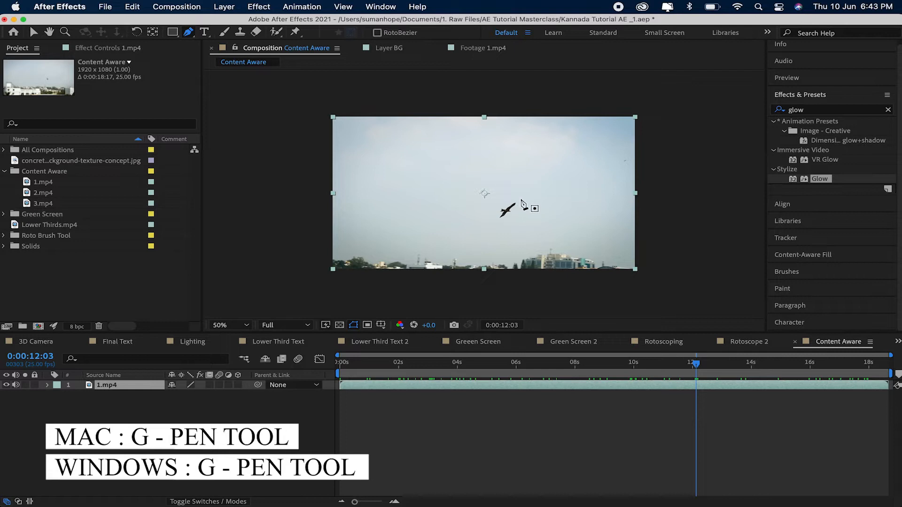
{"action": "key", "text": "period"}
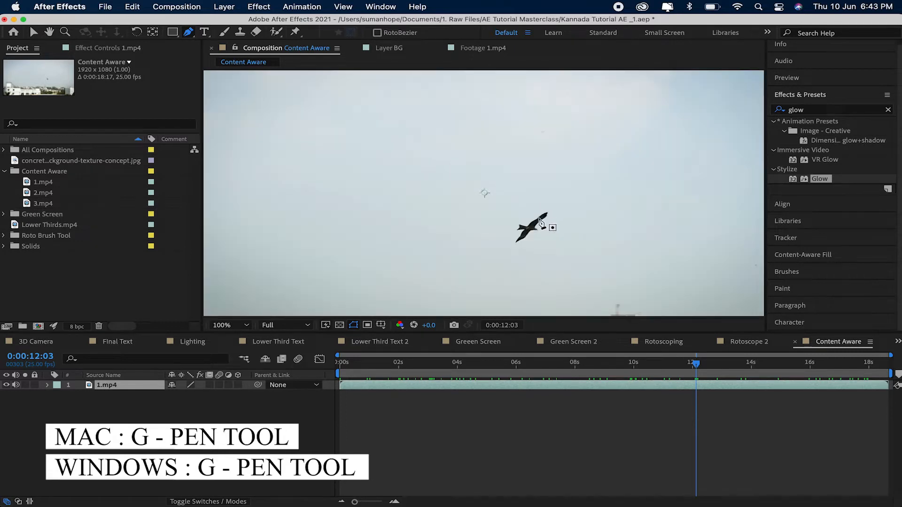
{"action": "key", "text": "space"}
{"action": "left_click_drag", "start_coordinate": [535, 222], "coordinate": [516, 193]}
{"action": "left_click", "coordinate": [539, 159]}
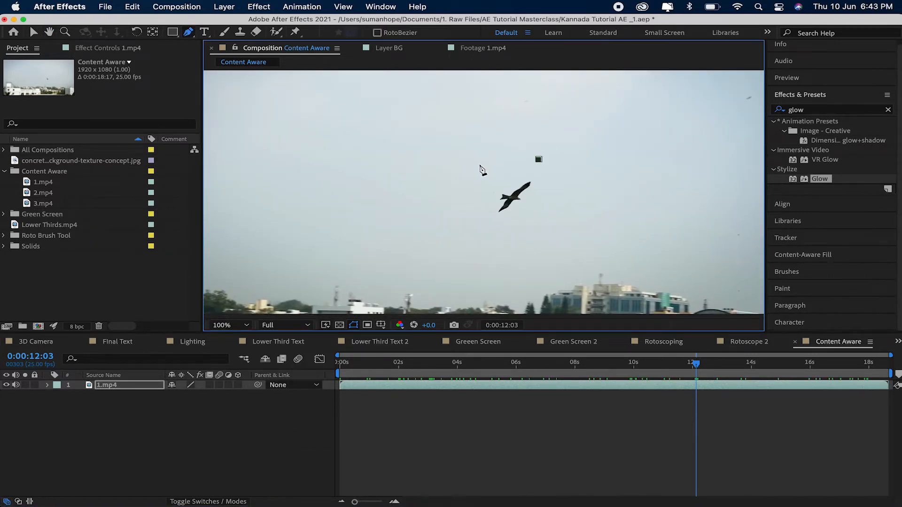
{"action": "left_click", "coordinate": [464, 165]}
{"action": "left_click", "coordinate": [466, 228]}
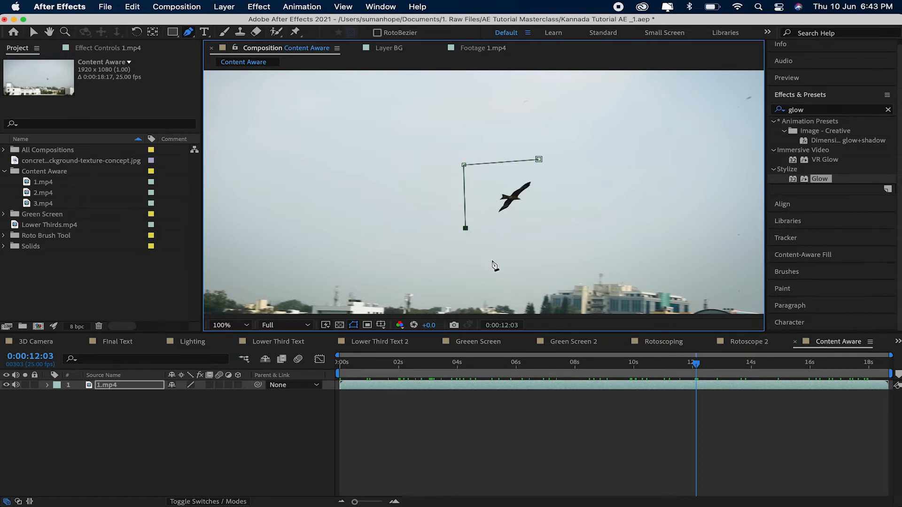
{"action": "left_click", "coordinate": [510, 254]}
{"action": "left_click", "coordinate": [557, 227]}
{"action": "left_click", "coordinate": [565, 188]}
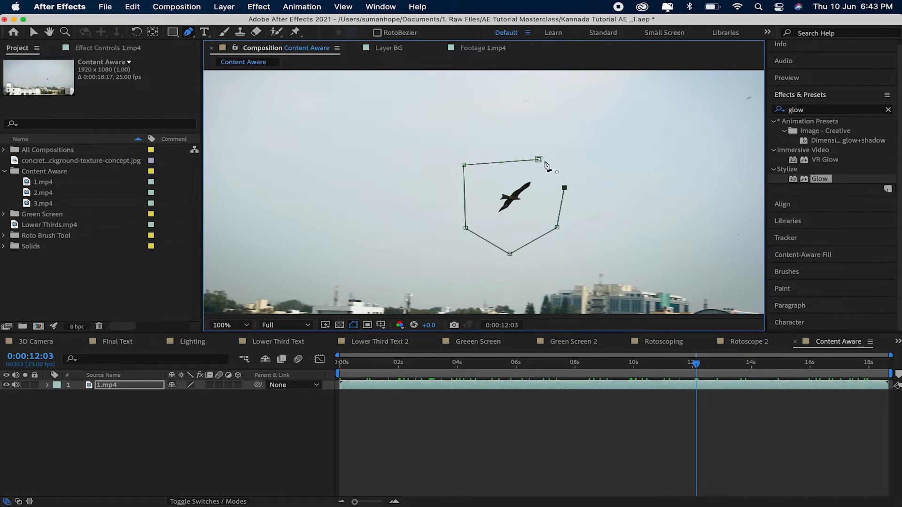
{"action": "left_click", "coordinate": [538, 160]}
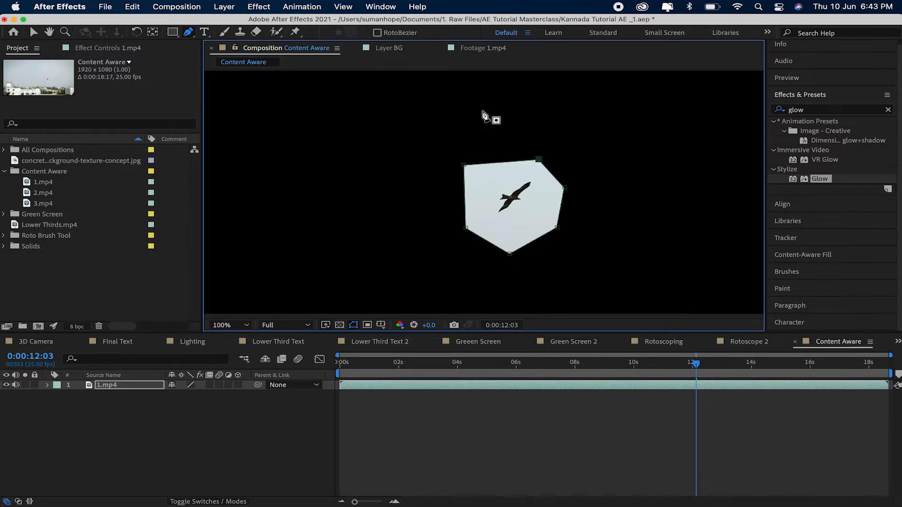
- Reveal the masks of the 1.mp4 layer and set the mode of Mask 1 to None
{"action": "left_click", "coordinate": [146, 390]}
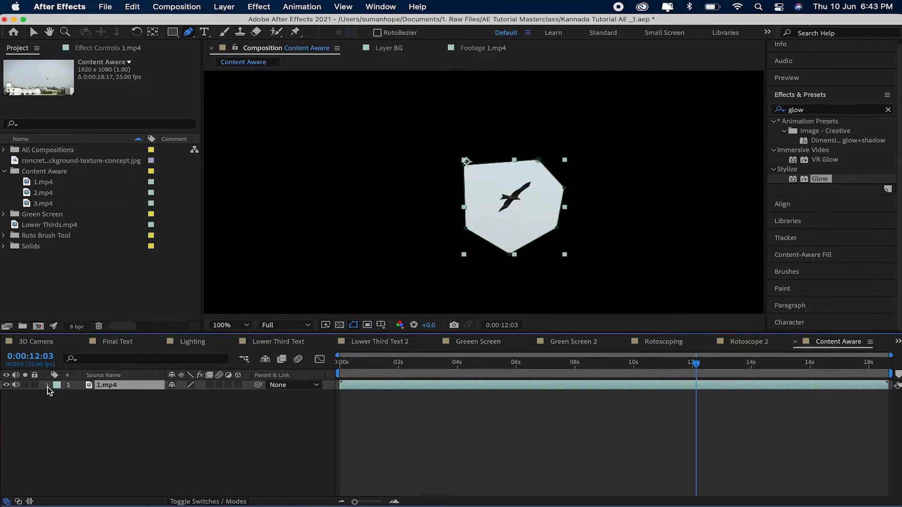
{"action": "left_click", "coordinate": [47, 385]}
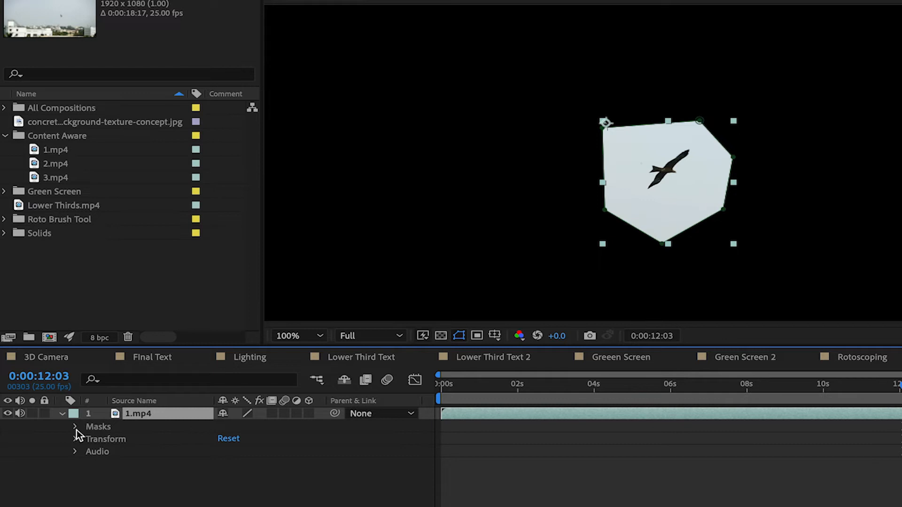
{"action": "left_click", "coordinate": [75, 427]}
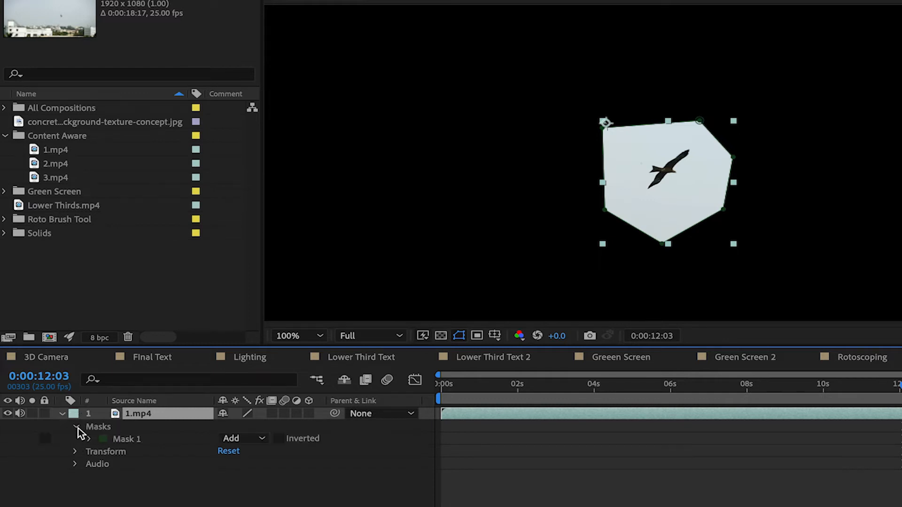
{"action": "left_click", "coordinate": [232, 442]}
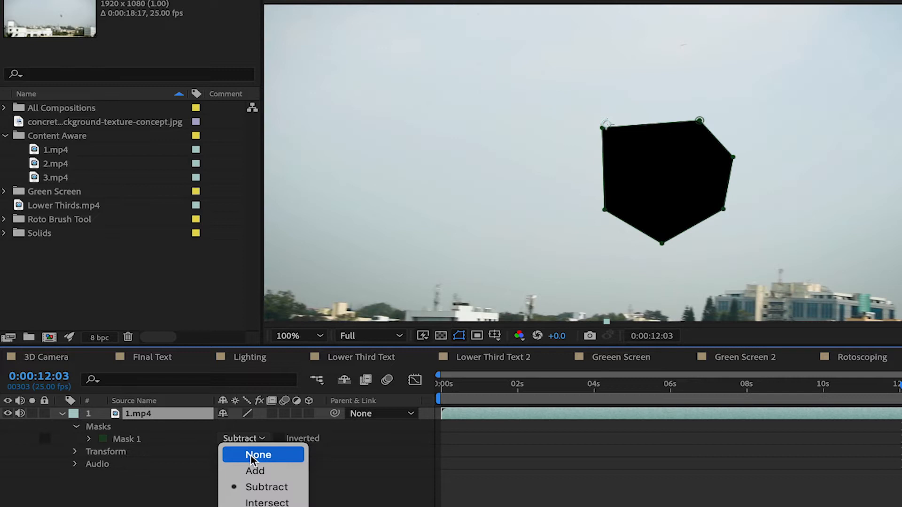
{"action": "left_click", "coordinate": [252, 455]}
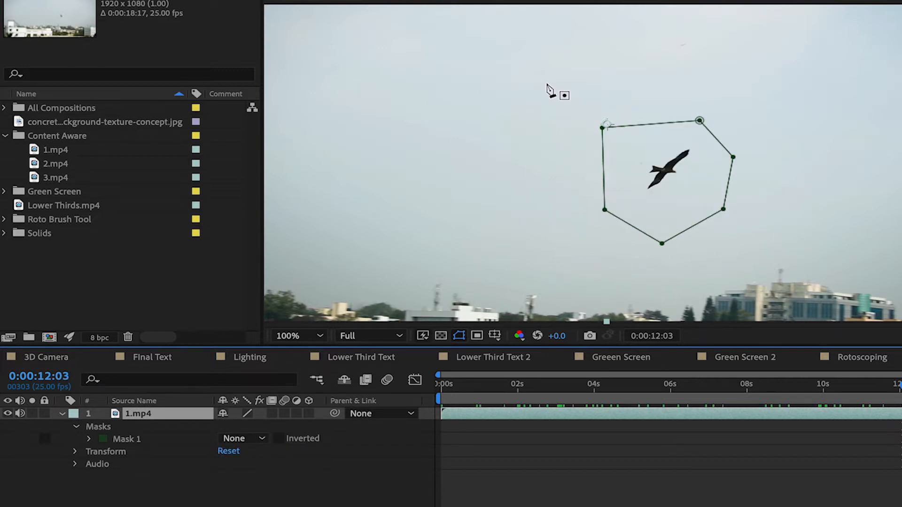
- Try Subtract mode on Mask 1 and switch it back to None
{"action": "left_click", "coordinate": [242, 439]}
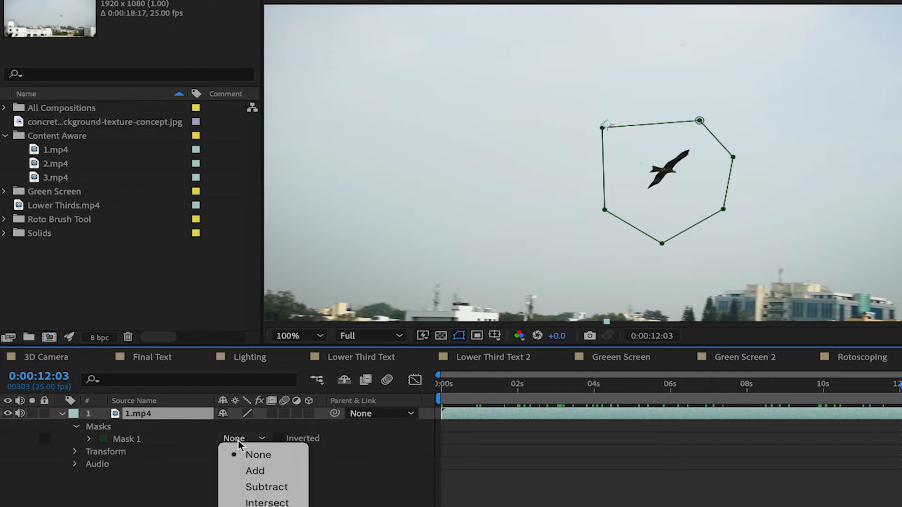
{"action": "left_click", "coordinate": [260, 487]}
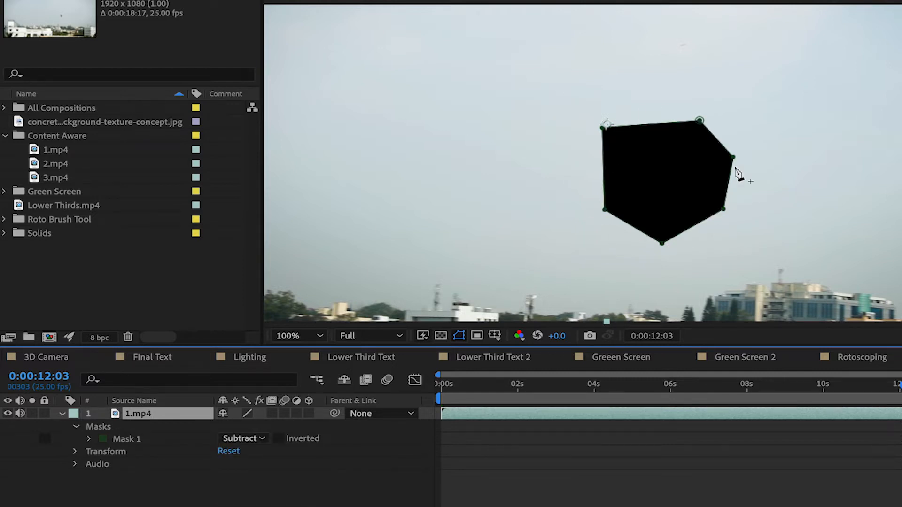
{"action": "left_click", "coordinate": [251, 439]}
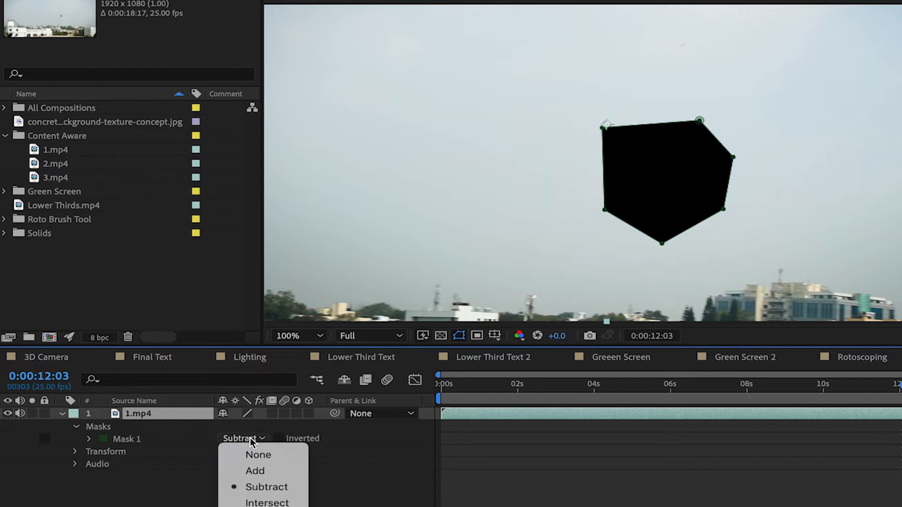
{"action": "left_click", "coordinate": [264, 456]}
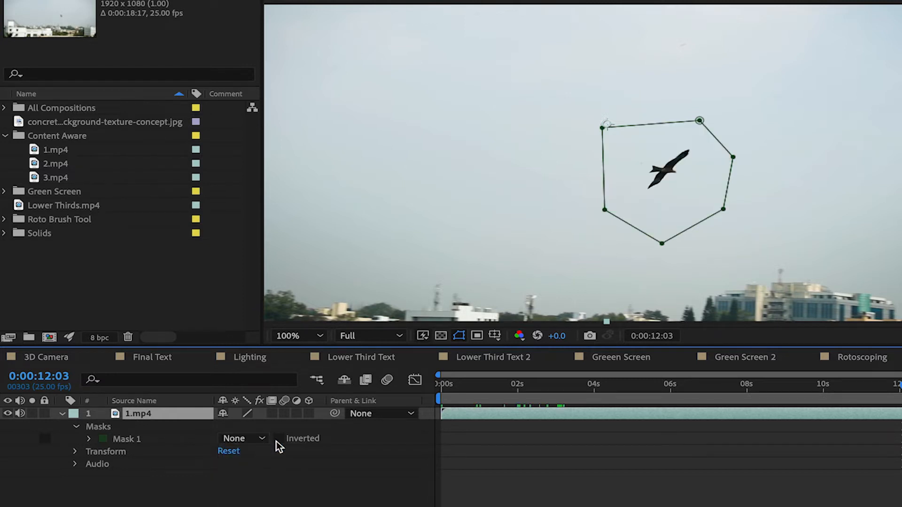
- At 0:00:00:00, move the whole of Mask 1 so that it surrounds the bird
{"action": "left_click_drag", "start_coordinate": [663, 390], "coordinate": [291, 428]}
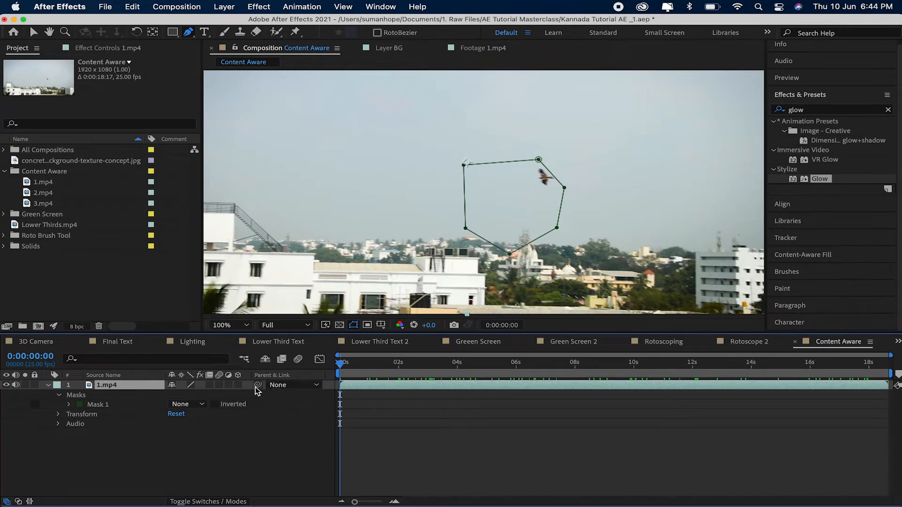
{"action": "left_click", "coordinate": [539, 161]}
{"action": "double_click", "coordinate": [539, 160]}
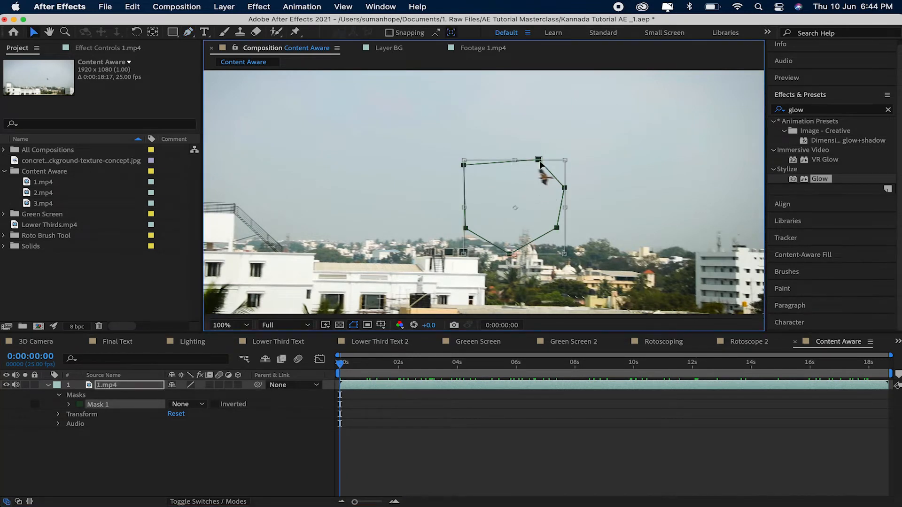
{"action": "left_click_drag", "start_coordinate": [536, 198], "coordinate": [574, 198]}
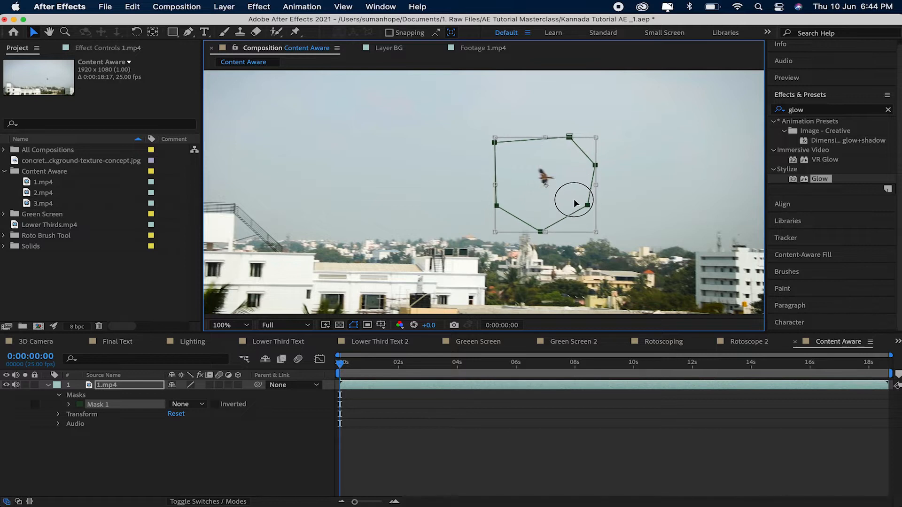
- Reveal the properties of Mask 1 and enable keyframing for Mask Path at 0:00:00:00
{"action": "left_click", "coordinate": [69, 404]}
{"action": "left_click", "coordinate": [122, 415]}
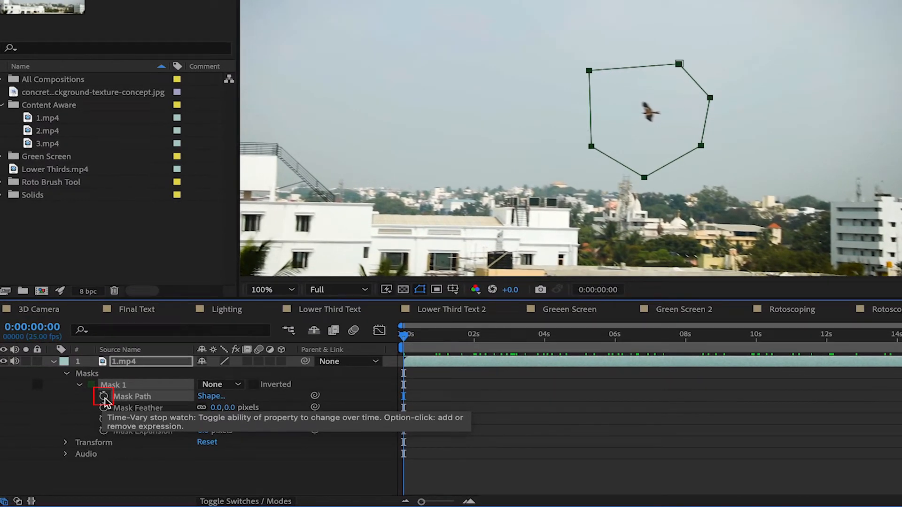
{"action": "left_click", "coordinate": [104, 397]}
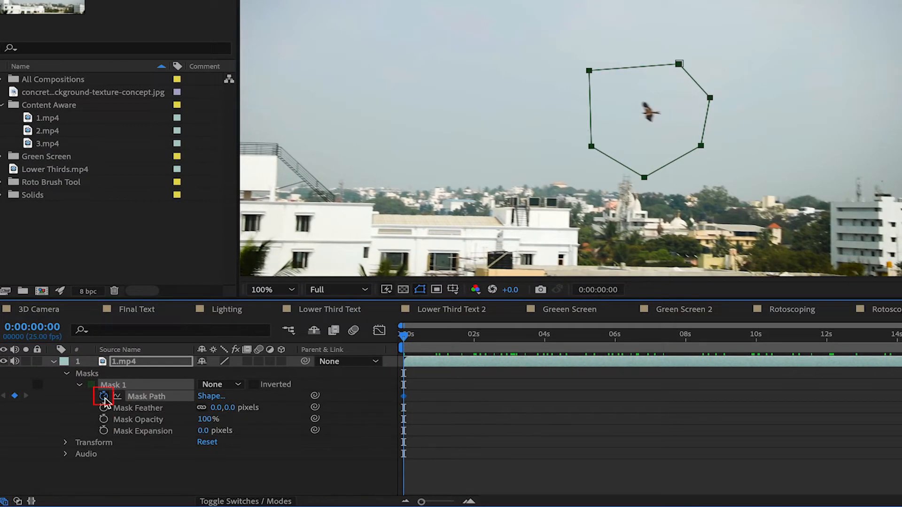
- Keyframe the mask path at 0:00:01:22 by moving the whole mask to center it on the bird
{"action": "left_click", "coordinate": [411, 335]}
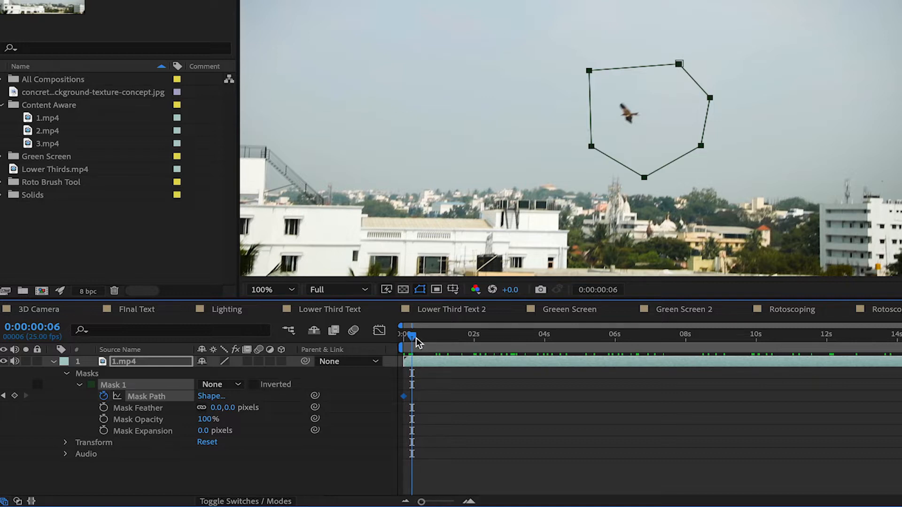
{"action": "left_click_drag", "start_coordinate": [416, 339], "coordinate": [470, 340]}
{"action": "double_click", "coordinate": [681, 64]}
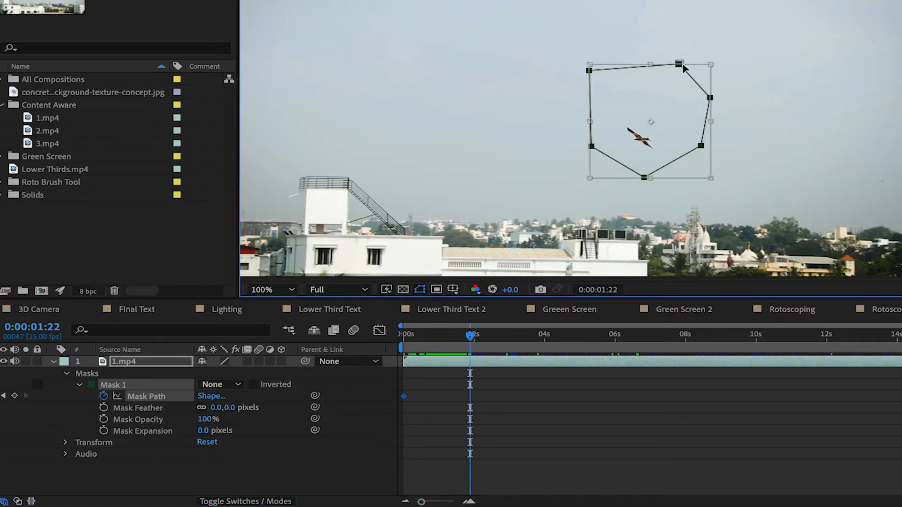
{"action": "left_click_drag", "start_coordinate": [683, 68], "coordinate": [656, 113]}
- Add mask path keyframes at about 11 and 12 seconds by shifting the mask to follow the bird
{"action": "left_click", "coordinate": [483, 339]}
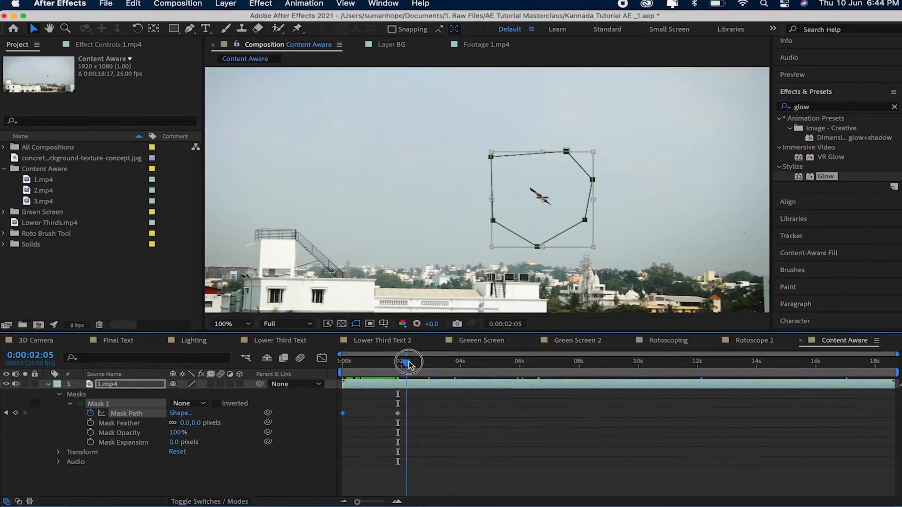
{"action": "left_click_drag", "start_coordinate": [409, 362], "coordinate": [661, 367]}
{"action": "left_click_drag", "start_coordinate": [567, 151], "coordinate": [560, 152]}
{"action": "left_click_drag", "start_coordinate": [662, 367], "coordinate": [691, 368]}
{"action": "left_click_drag", "start_coordinate": [557, 154], "coordinate": [534, 152]}
- Reposition the mask around the bird at 0:00:15:01 to add a mask path keyframe
{"action": "left_click_drag", "start_coordinate": [690, 367], "coordinate": [758, 370]}
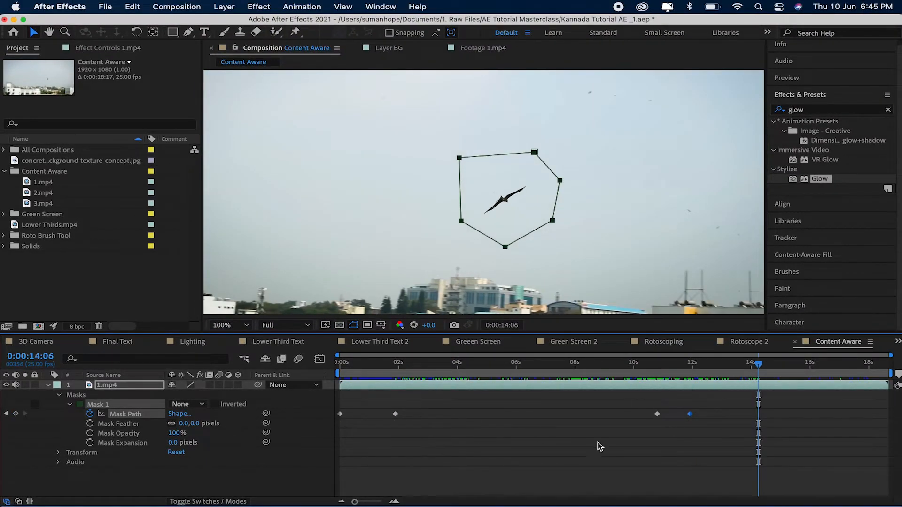
{"action": "left_click", "coordinate": [781, 364]}
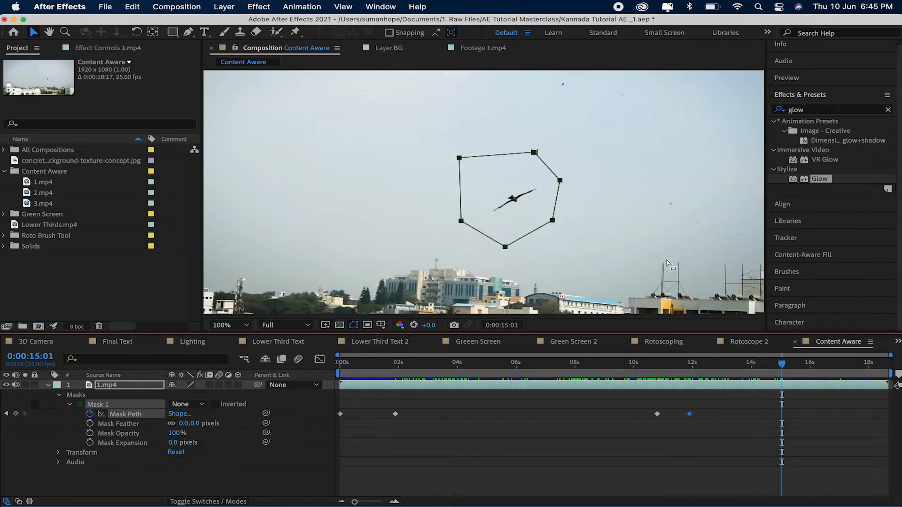
{"action": "left_click_drag", "start_coordinate": [540, 161], "coordinate": [546, 164]}
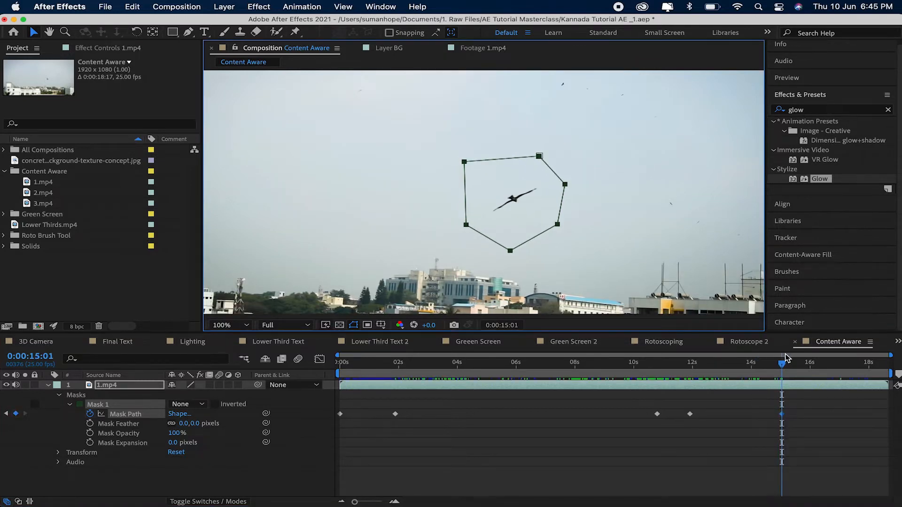
- Shift the mask to follow the bird at 0:00:15:11, adding another mask path keyframe
{"action": "left_click", "coordinate": [808, 365]}
{"action": "mouse_move", "coordinate": [809, 369]}
{"action": "left_mouse_down"}
{"action": "mouse_move", "coordinate": [820, 368]}
{"action": "mouse_move", "coordinate": [785, 375]}
{"action": "mouse_move", "coordinate": [793, 373]}
{"action": "left_mouse_up"}
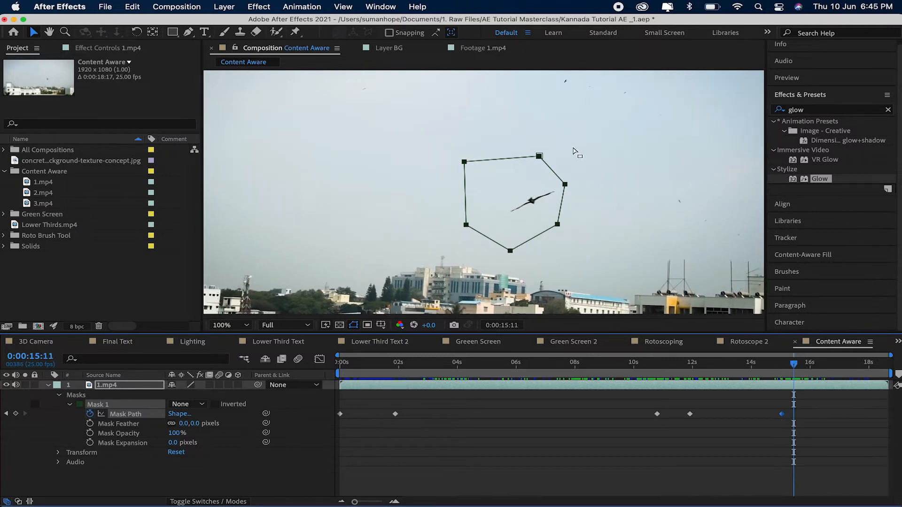
{"action": "left_click", "coordinate": [540, 157]}
{"action": "left_click_drag", "start_coordinate": [542, 158], "coordinate": [558, 161]}
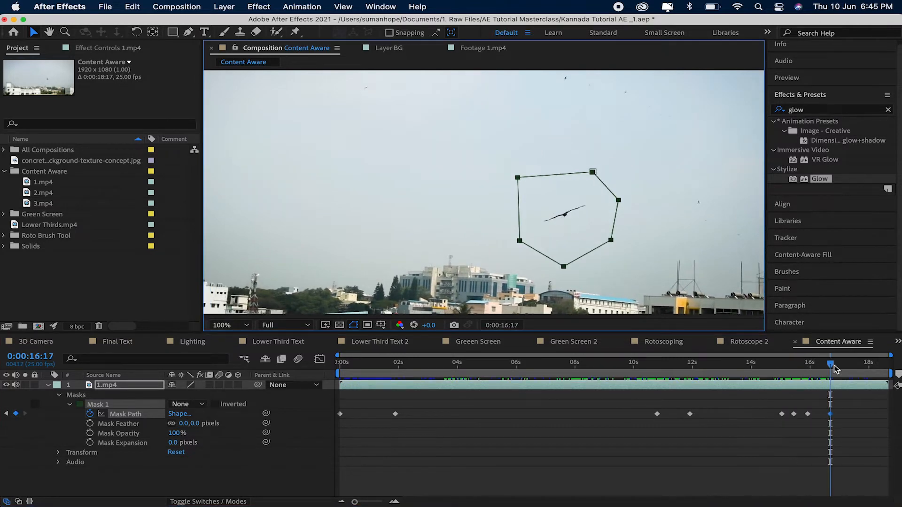
- Keyframe the mask path at 0:00:17:11, 0:00:18:03 and 0:00:07:17 to keep the mask around the bird
{"action": "left_click_drag", "start_coordinate": [833, 368], "coordinate": [852, 369]}
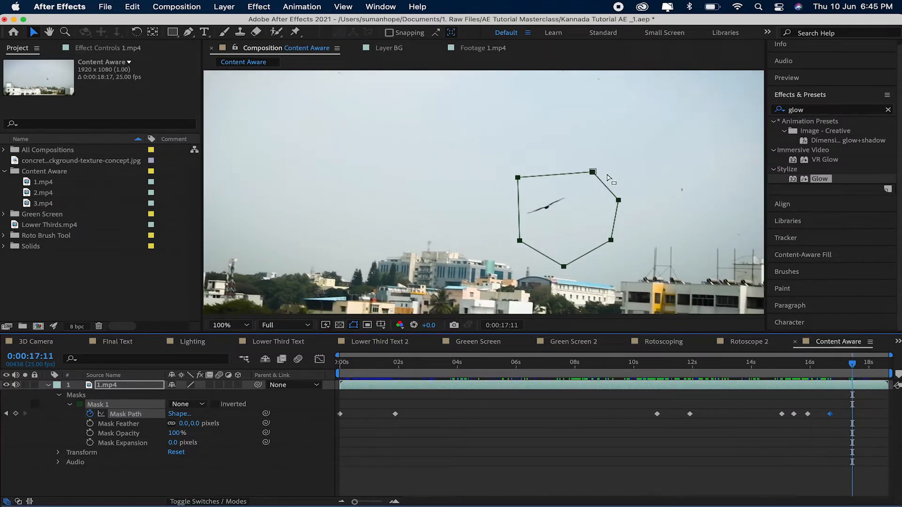
{"action": "left_click_drag", "start_coordinate": [593, 172], "coordinate": [556, 163]}
{"action": "left_click", "coordinate": [872, 366]}
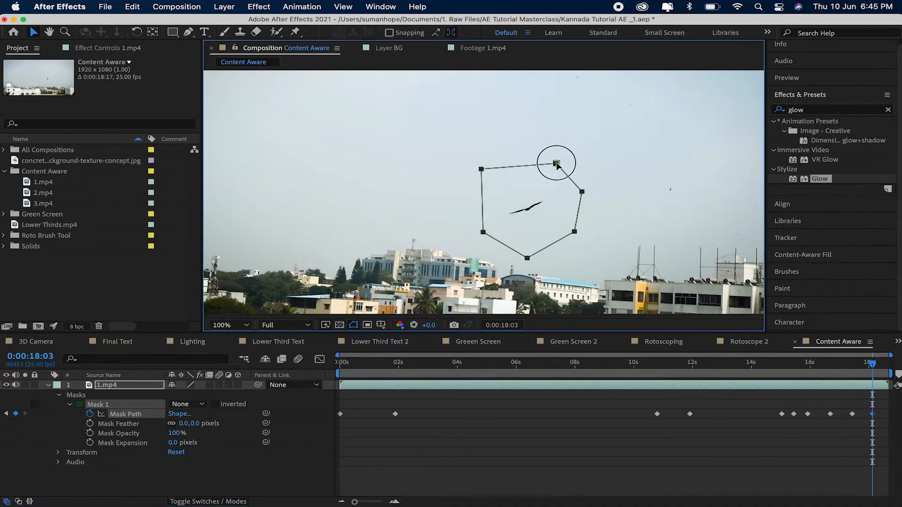
{"action": "left_click_drag", "start_coordinate": [881, 375], "coordinate": [798, 371]}
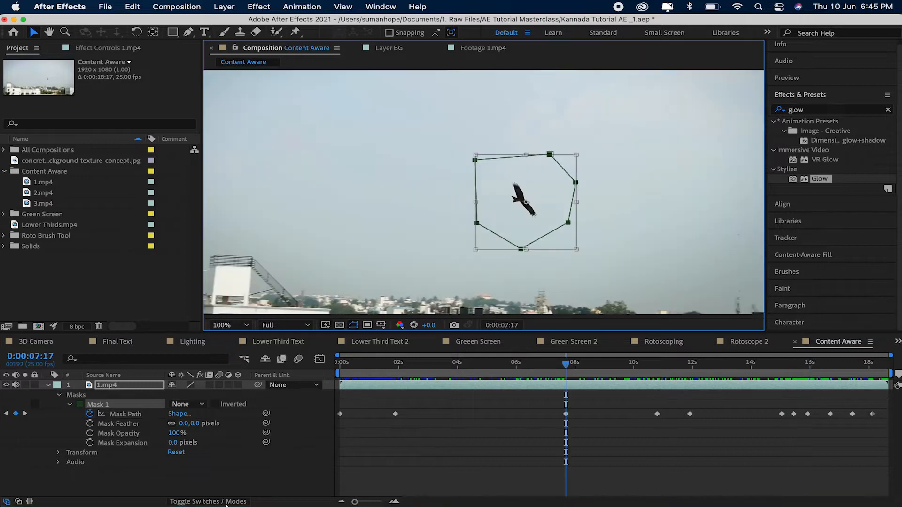
- Set Mask 1's mode to Subtract and scrub to 0:00:17:07 to check the cut-out around the bird
{"action": "left_click", "coordinate": [277, 443]}
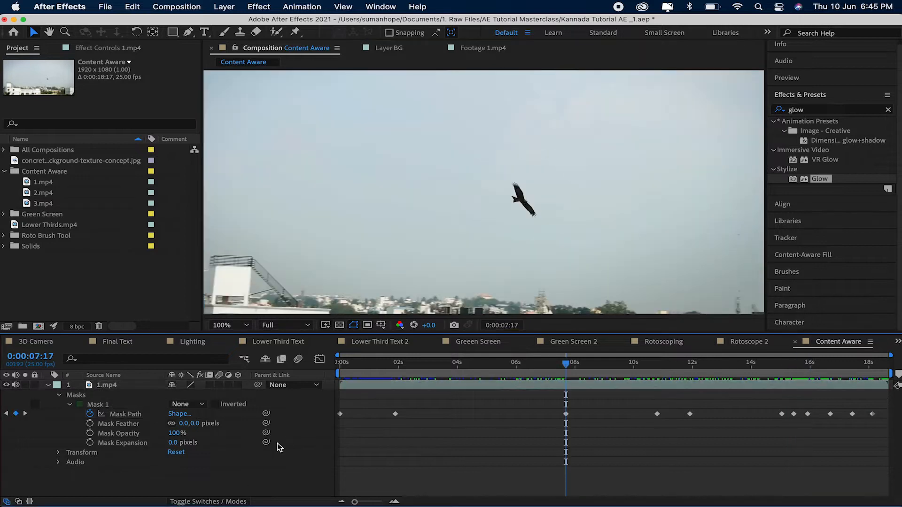
{"action": "left_click", "coordinate": [198, 405]}
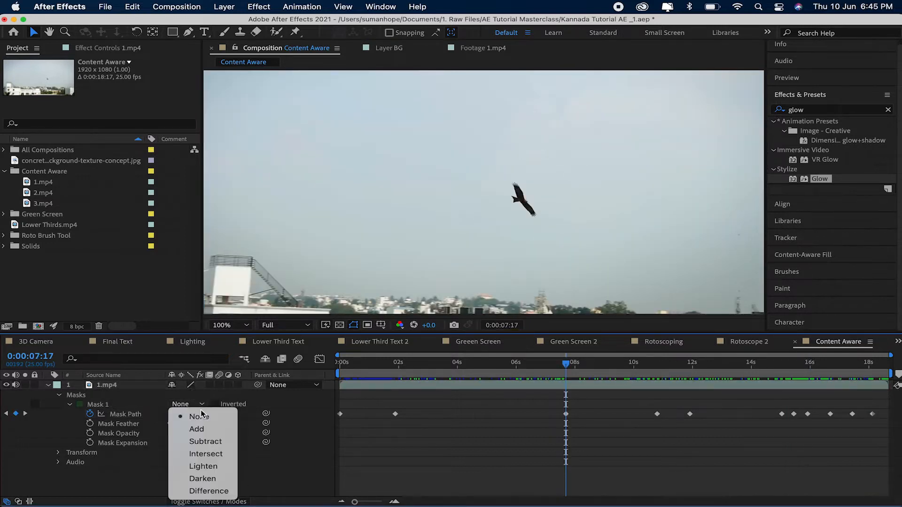
{"action": "left_click", "coordinate": [212, 443]}
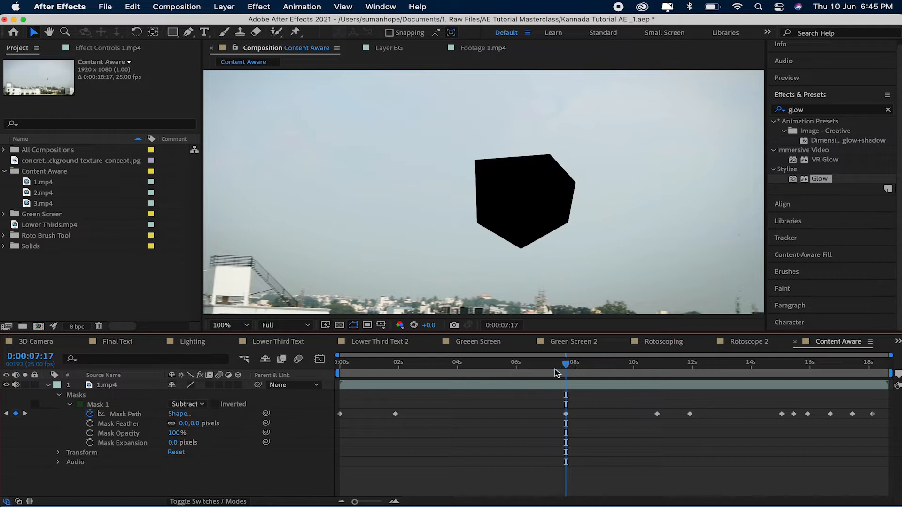
{"action": "left_click_drag", "start_coordinate": [557, 374], "coordinate": [848, 368]}
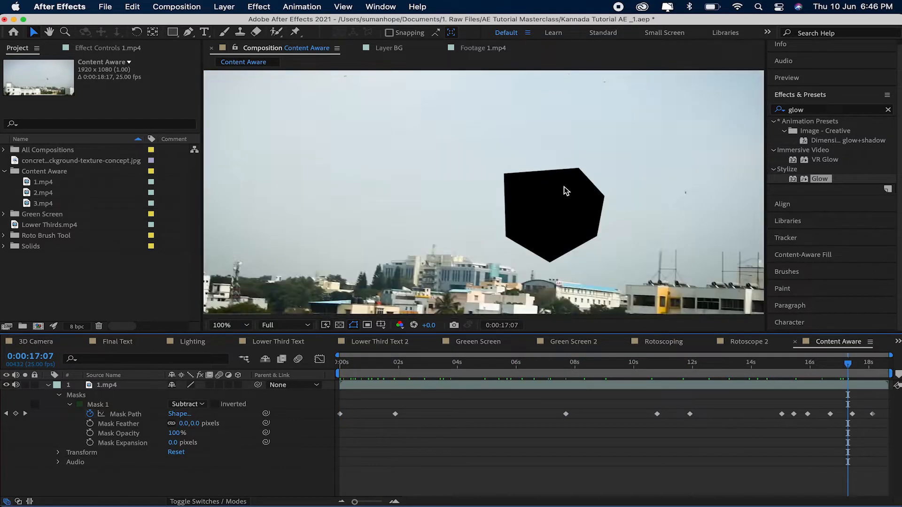
{"action": "scroll", "coordinate": [564, 187], "scroll_direction": "down", "scroll_amount": 1}
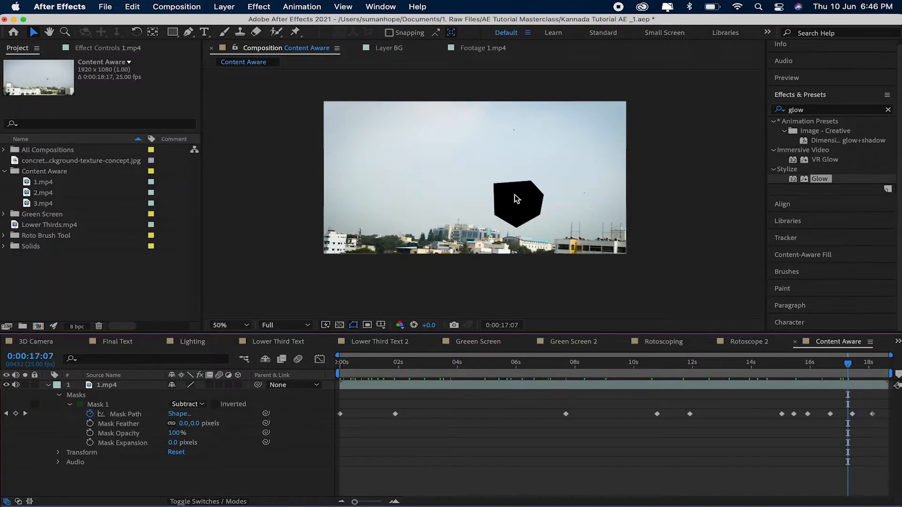
{"action": "key", "text": "period"}
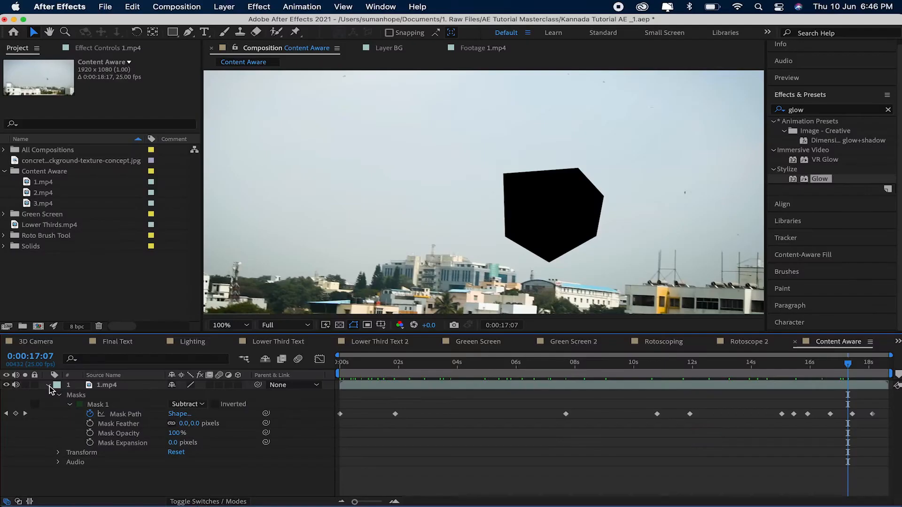
- Collapse the properties of the 1.mp4 layer, select the layer, and open the Content-Aware Fill settings
{"action": "left_click", "coordinate": [49, 386]}
{"action": "left_click", "coordinate": [139, 385]}
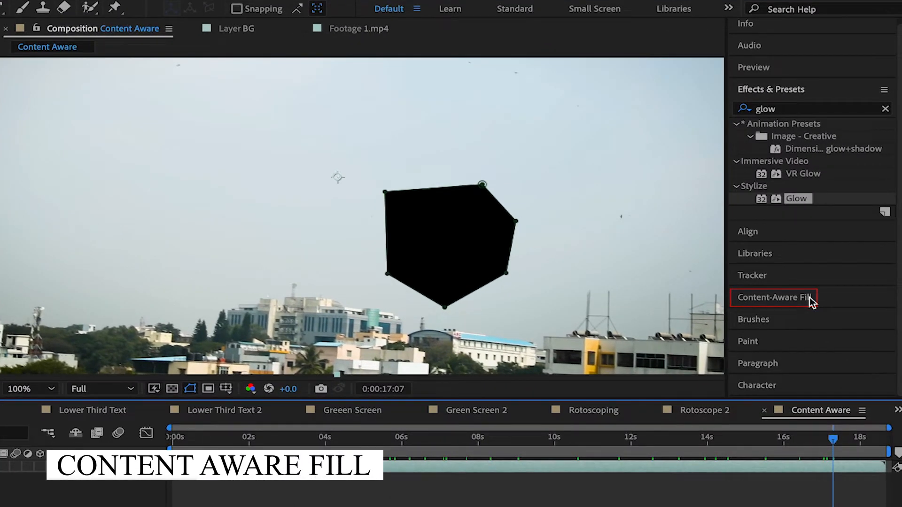
{"action": "left_click", "coordinate": [794, 298]}
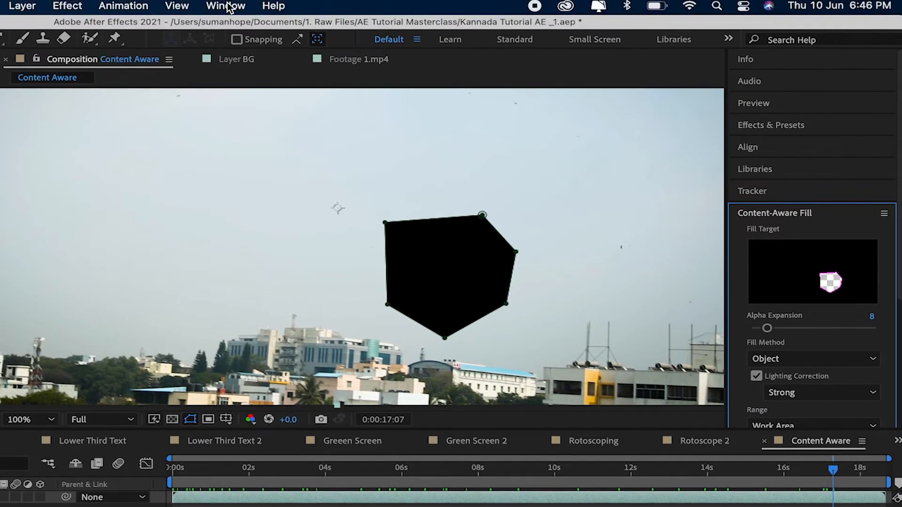
{"action": "left_click", "coordinate": [228, 8]}
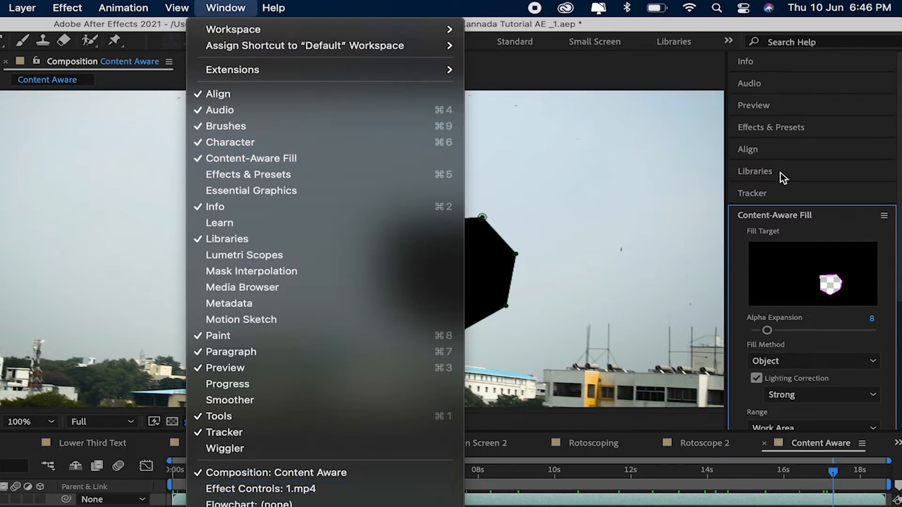
{"action": "left_click", "coordinate": [770, 214]}
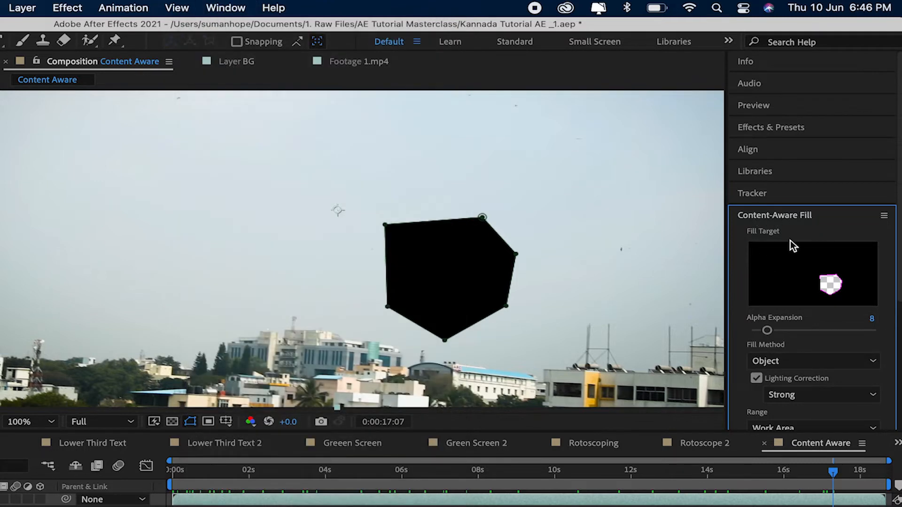
- Generate the fill layer from the start of the composition, using the Object fill method and Strong lighting correction over the work area
{"action": "scroll", "coordinate": [790, 241], "scroll_direction": "down", "scroll_amount": 5}
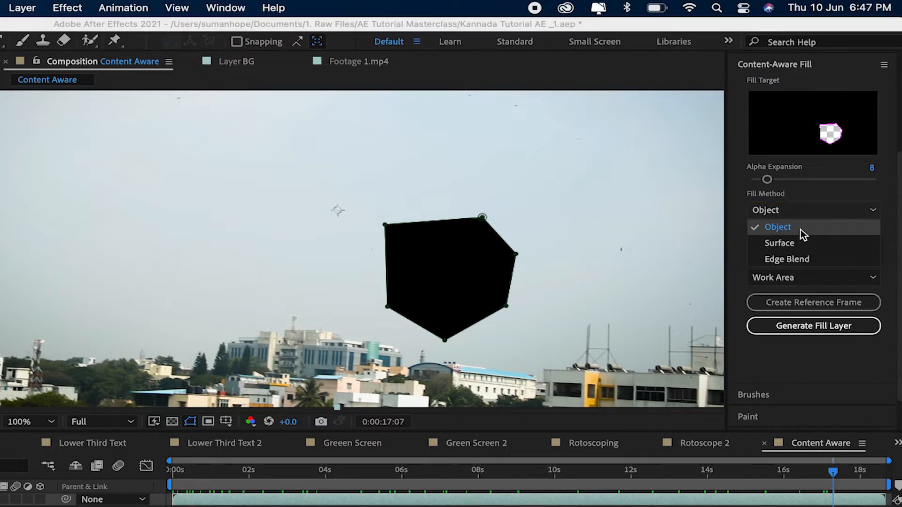
{"action": "left_click", "coordinate": [800, 229]}
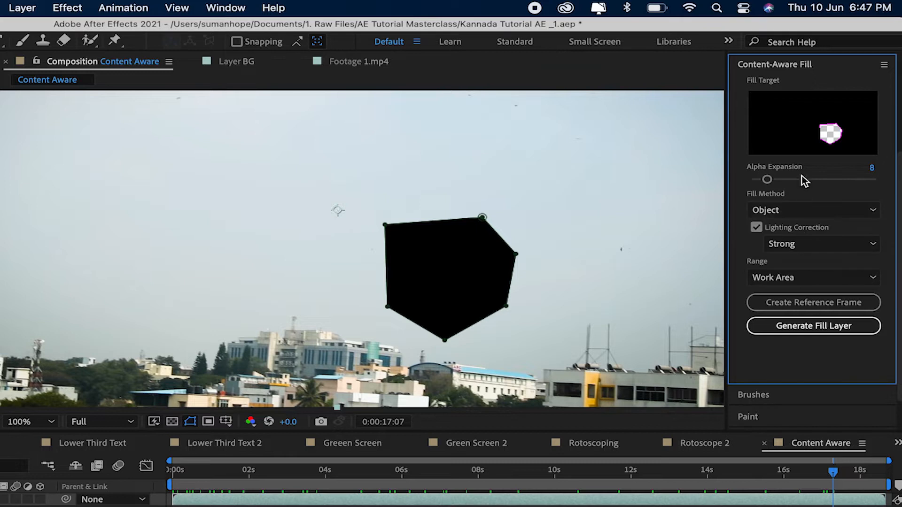
{"action": "left_click", "coordinate": [755, 227]}
{"action": "left_click", "coordinate": [757, 227]}
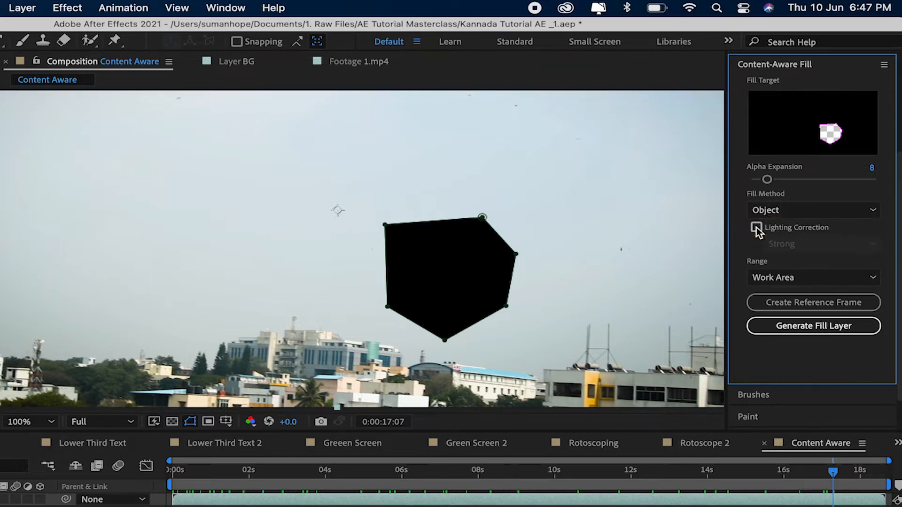
{"action": "left_click", "coordinate": [757, 228]}
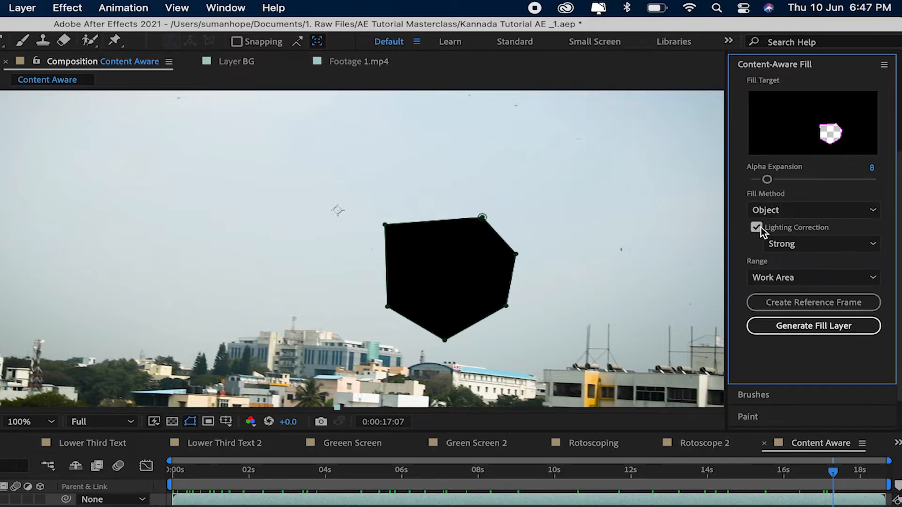
{"action": "left_click", "coordinate": [809, 243]}
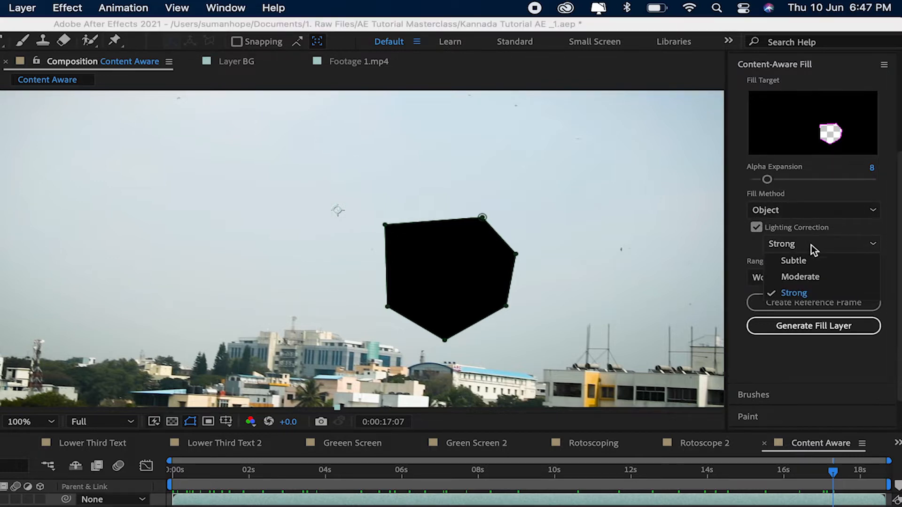
{"action": "left_click", "coordinate": [793, 294]}
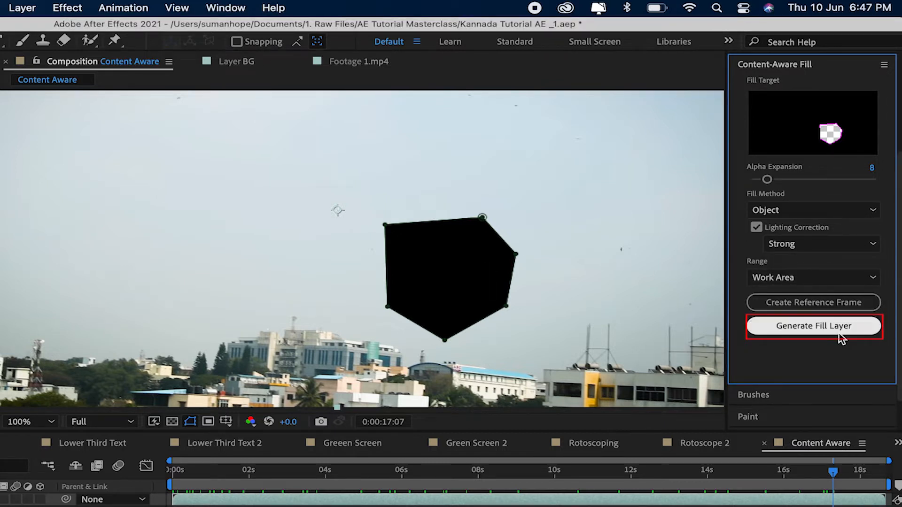
{"action": "left_click_drag", "start_coordinate": [738, 475], "coordinate": [173, 472]}
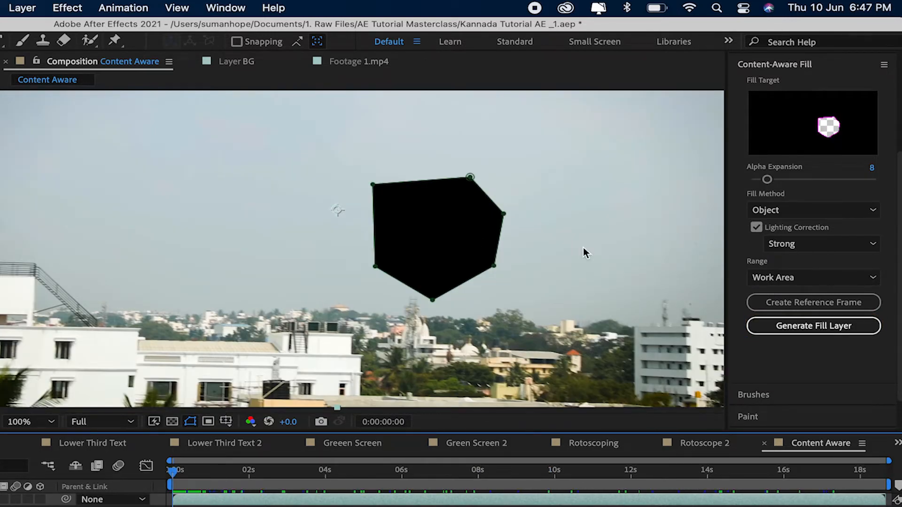
{"action": "left_click", "coordinate": [850, 328]}
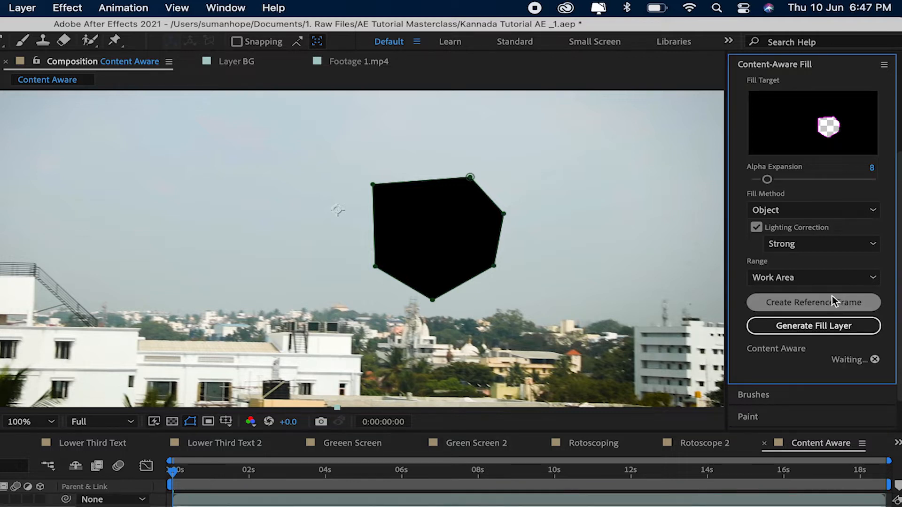
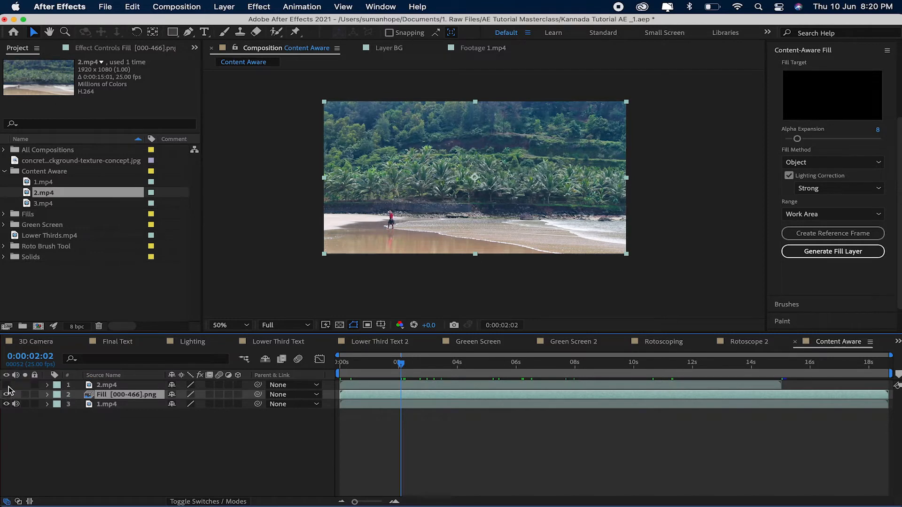
- Scrub through the filled bird shot and toggle the fill layer's visibility to compare the footage with and without it
{"action": "left_click_drag", "start_coordinate": [401, 364], "coordinate": [463, 405]}
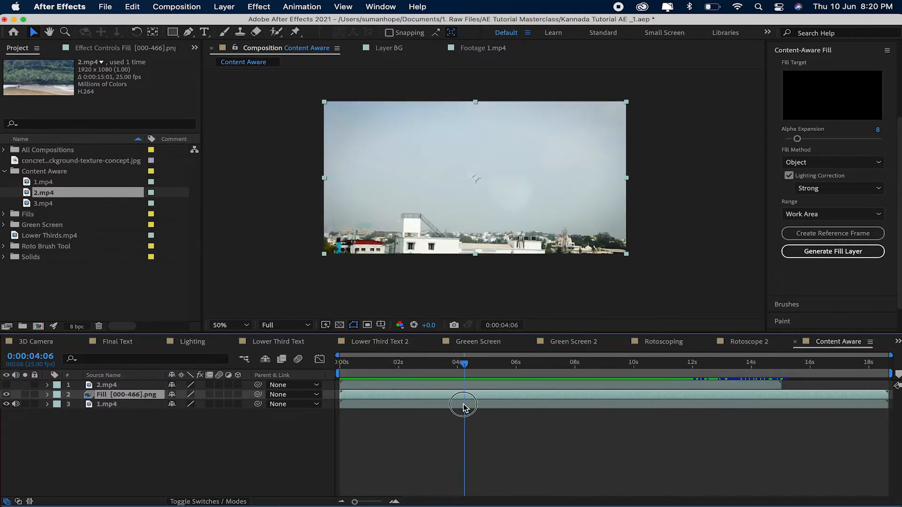
{"action": "left_click", "coordinate": [7, 395]}
{"action": "mouse_move", "coordinate": [464, 388]}
{"action": "left_mouse_down"}
{"action": "mouse_move", "coordinate": [598, 391]}
{"action": "mouse_move", "coordinate": [481, 390]}
{"action": "left_mouse_up"}
{"action": "left_click", "coordinate": [7, 395]}
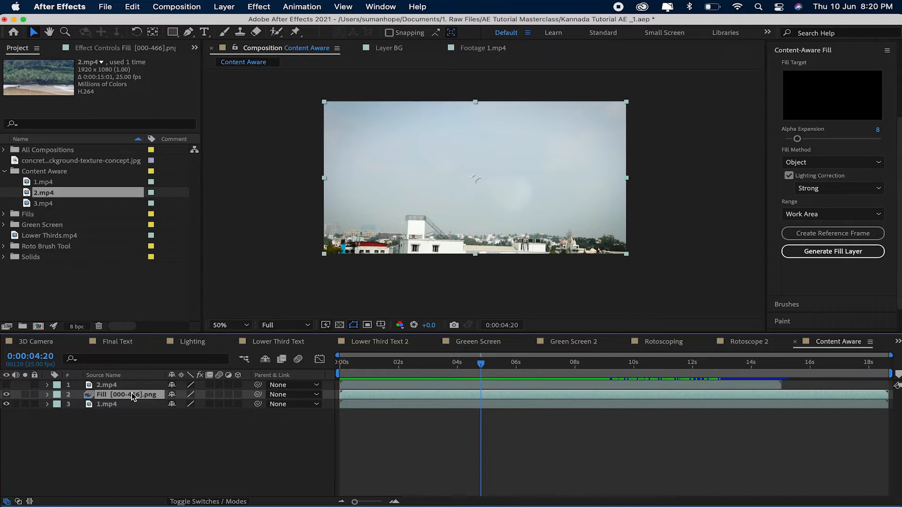
- Show the 2.mp4 layer and move to 0:00:09:07 to examine the person walking on the beach
{"action": "left_click", "coordinate": [6, 387]}
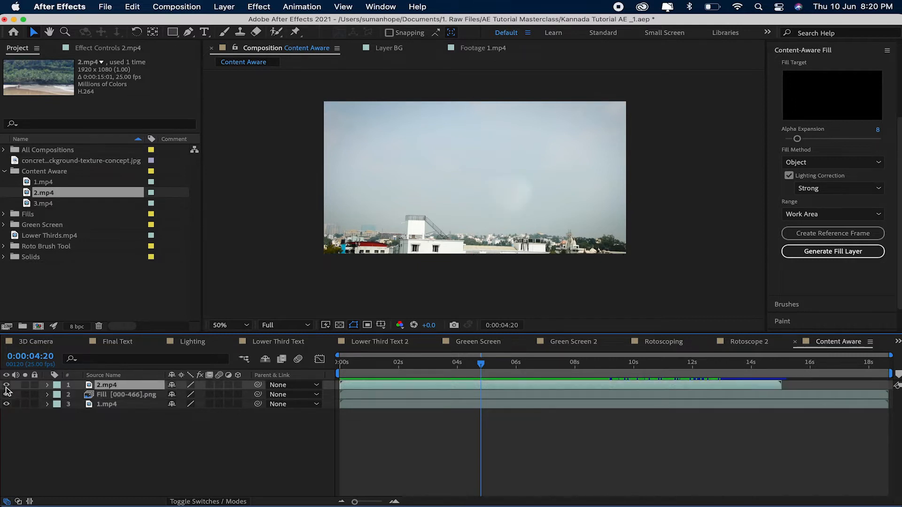
{"action": "left_click", "coordinate": [6, 386]}
{"action": "left_click_drag", "start_coordinate": [403, 373], "coordinate": [616, 374]}
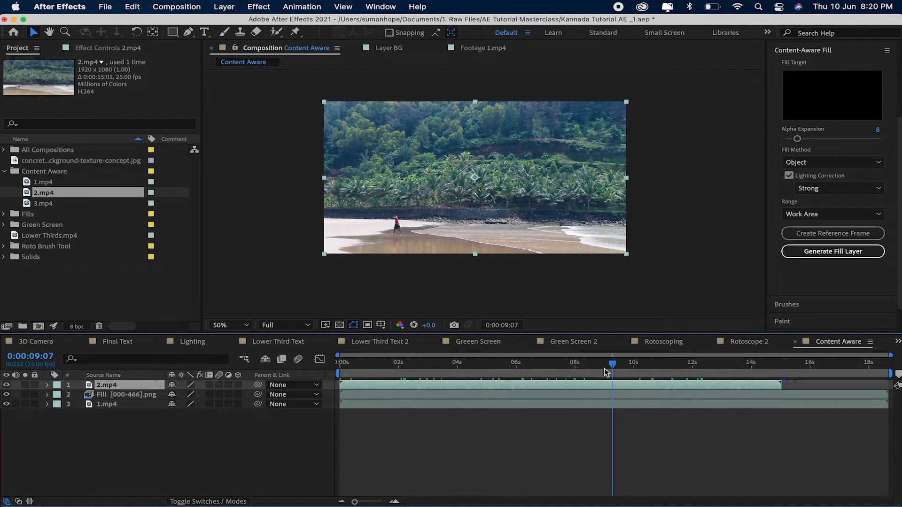
{"action": "scroll", "coordinate": [359, 207], "scroll_direction": "up", "scroll_amount": 3}
{"action": "scroll", "coordinate": [359, 206], "scroll_direction": "down", "scroll_amount": 1}
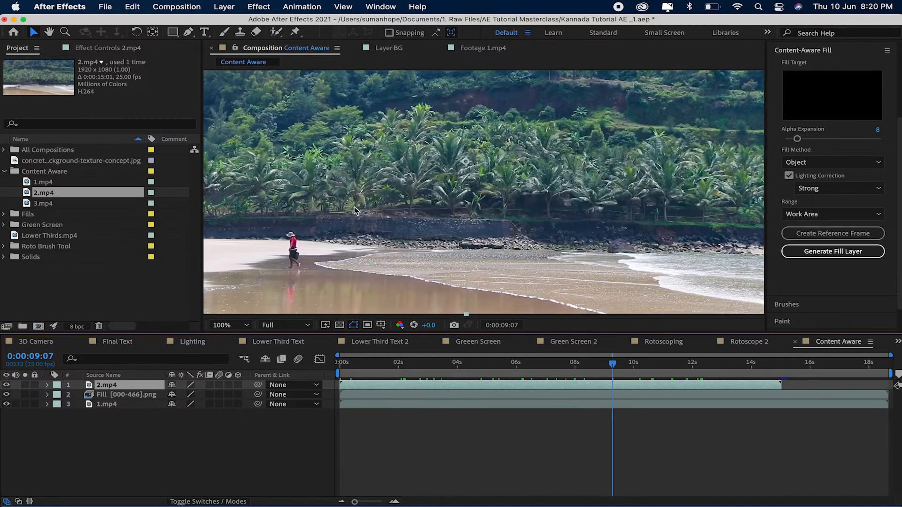
{"action": "scroll", "coordinate": [358, 208], "scroll_direction": "left", "scroll_amount": 3}
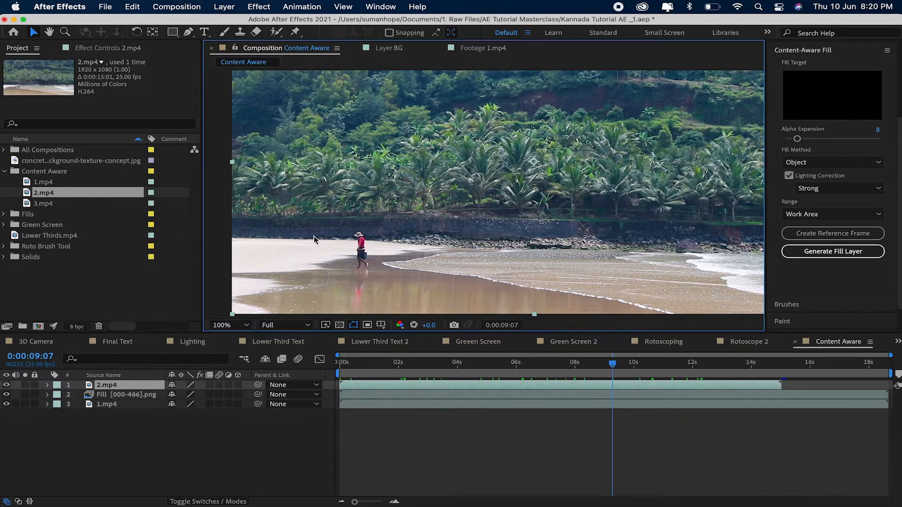
{"action": "scroll", "coordinate": [357, 256], "scroll_direction": "up", "scroll_amount": 2}
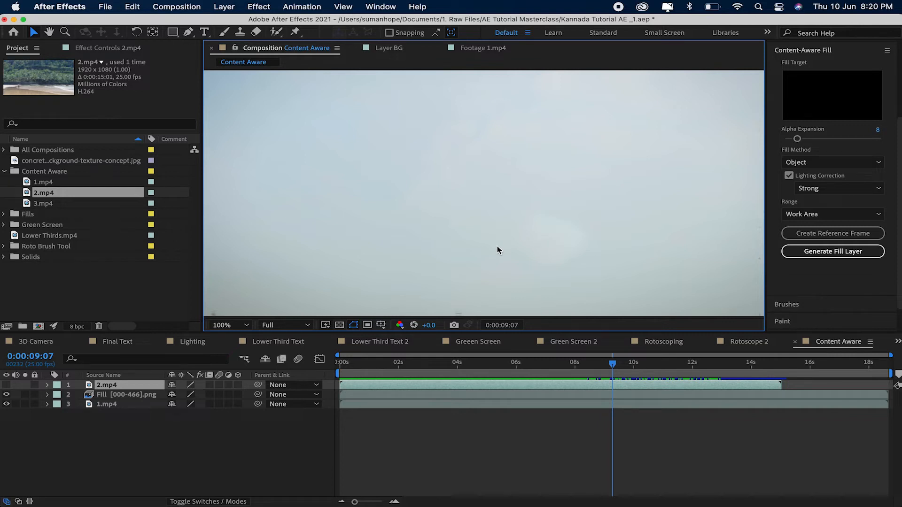
{"action": "left_click", "coordinate": [7, 385]}
- Draw a closed four-point Pen tool mask around the person walking on the beach in 2.mp4 at 0:00:09:07
{"action": "left_click_drag", "start_coordinate": [381, 216], "coordinate": [485, 211]}
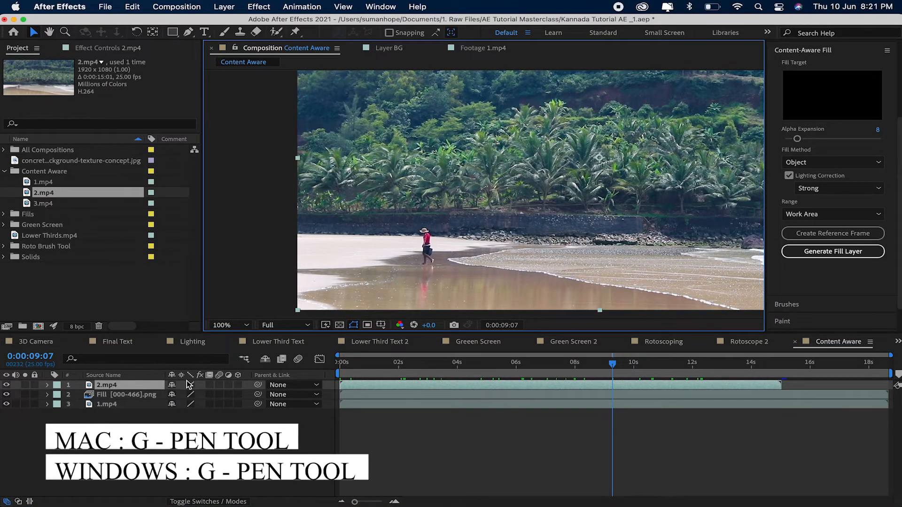
{"action": "left_click", "coordinate": [188, 32]}
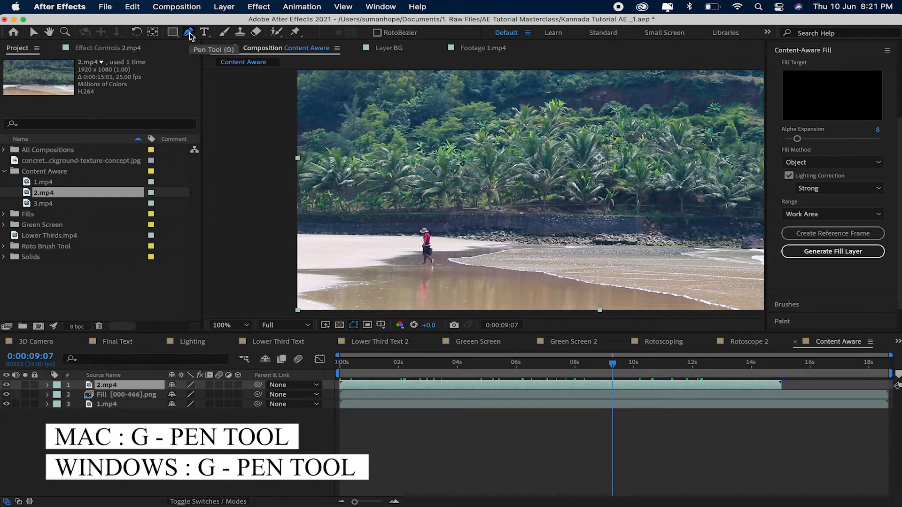
{"action": "scroll", "coordinate": [406, 216], "scroll_direction": "up", "scroll_amount": 4}
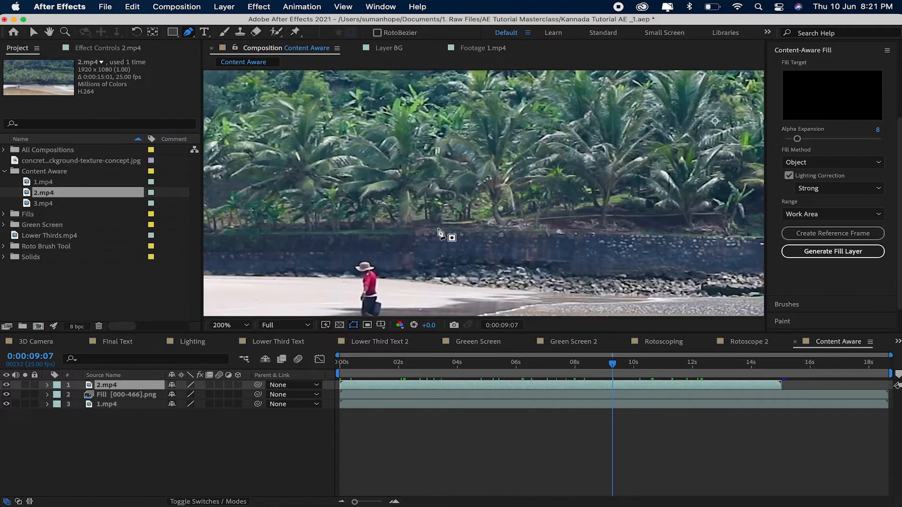
{"action": "key", "text": "g"}
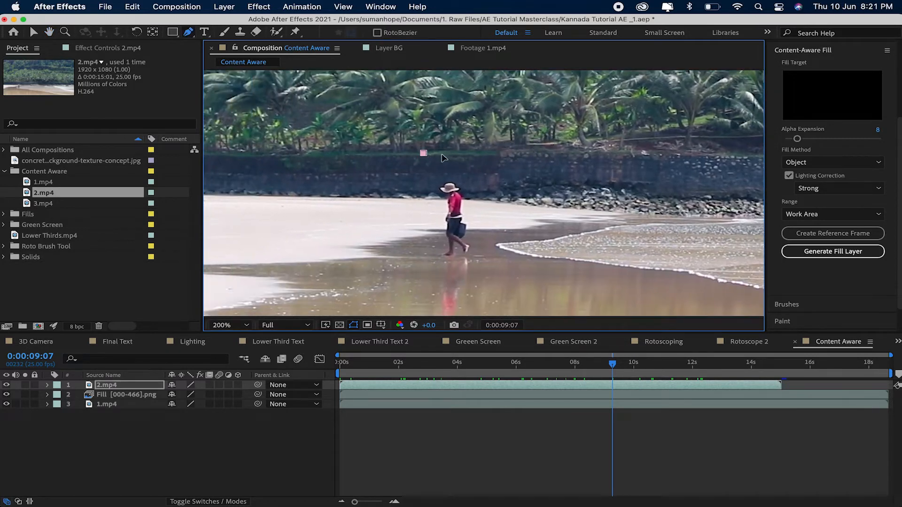
{"action": "left_click", "coordinate": [491, 154]}
{"action": "left_click", "coordinate": [493, 271]}
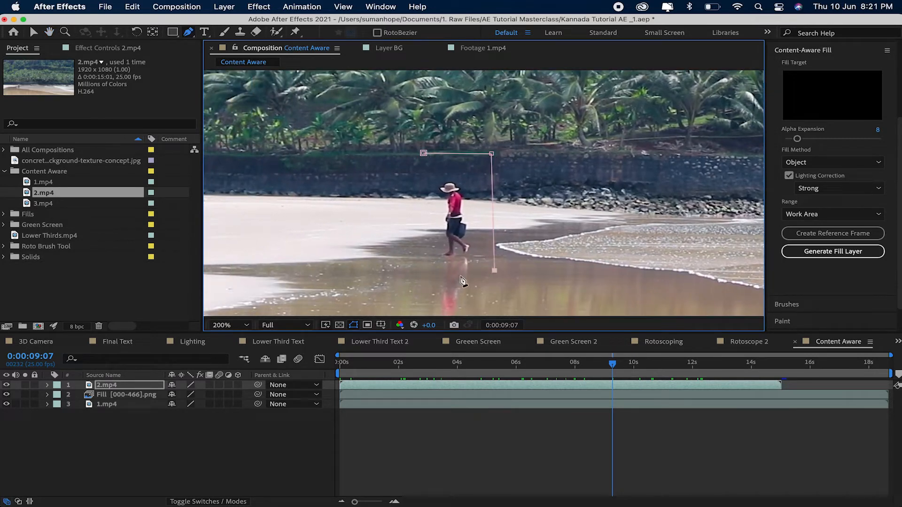
{"action": "left_click", "coordinate": [423, 157]}
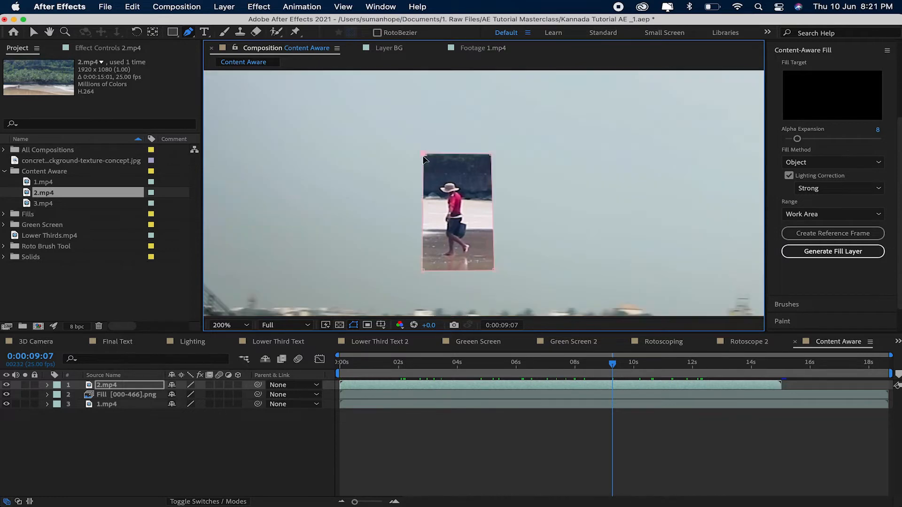
- Enlarge the mask around the beach walker by moving its four corner points outward to leave more margin around the figure
{"action": "left_click_drag", "start_coordinate": [422, 271], "coordinate": [419, 280]}
{"action": "left_click_drag", "start_coordinate": [495, 273], "coordinate": [499, 280]}
{"action": "left_click_drag", "start_coordinate": [423, 155], "coordinate": [412, 151]}
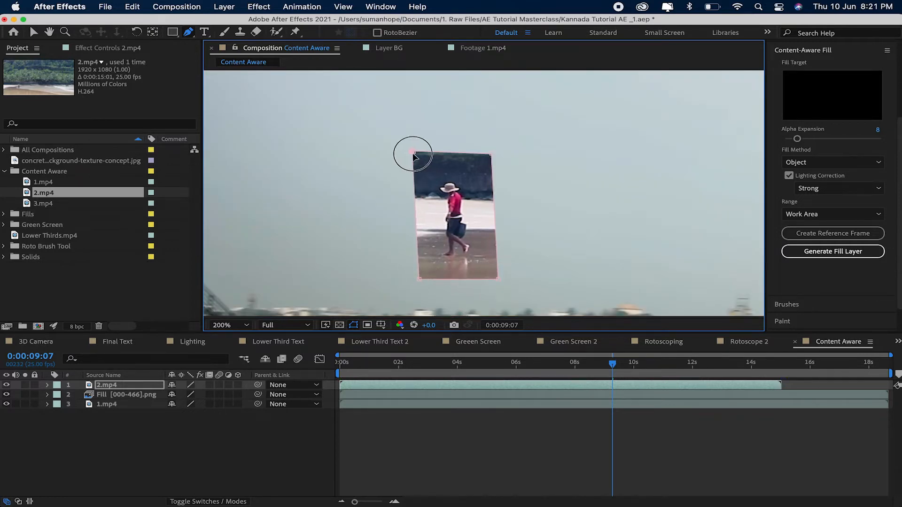
{"action": "left_click_drag", "start_coordinate": [487, 157], "coordinate": [494, 156]}
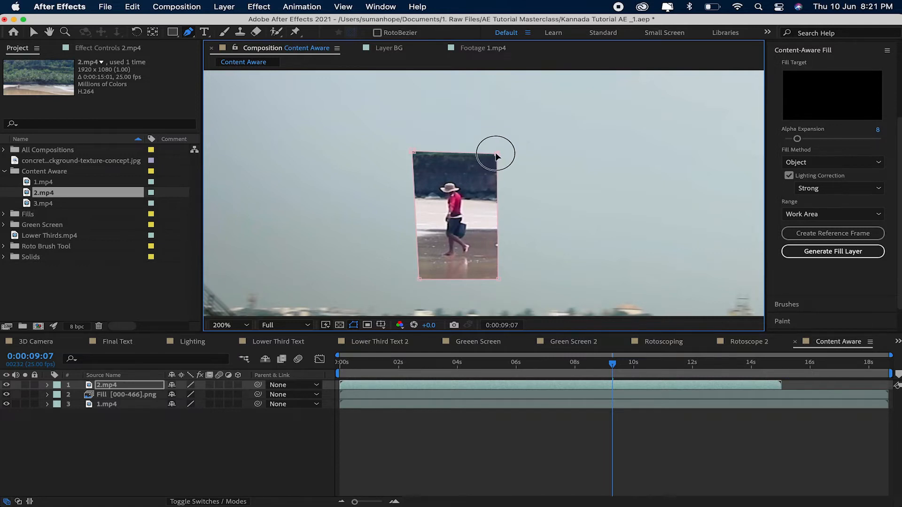
{"action": "left_click_drag", "start_coordinate": [421, 282], "coordinate": [414, 286]}
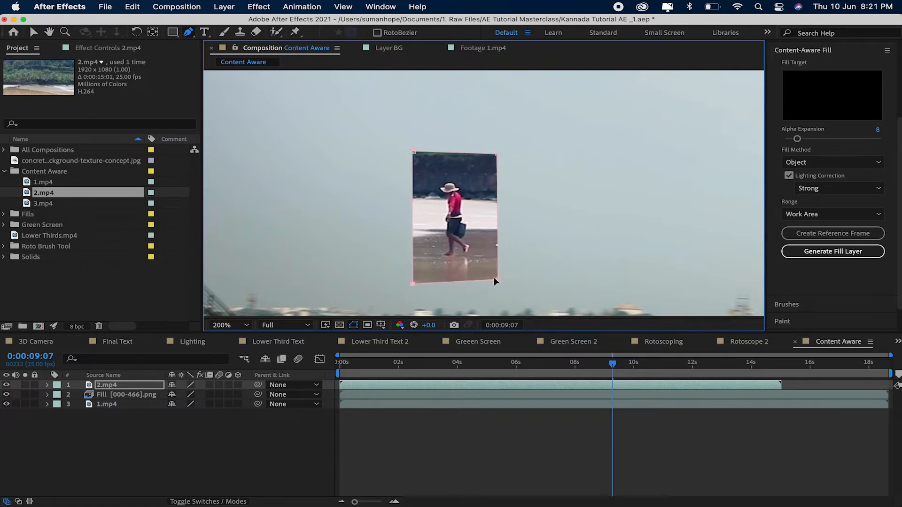
{"action": "left_click_drag", "start_coordinate": [501, 287], "coordinate": [503, 290]}
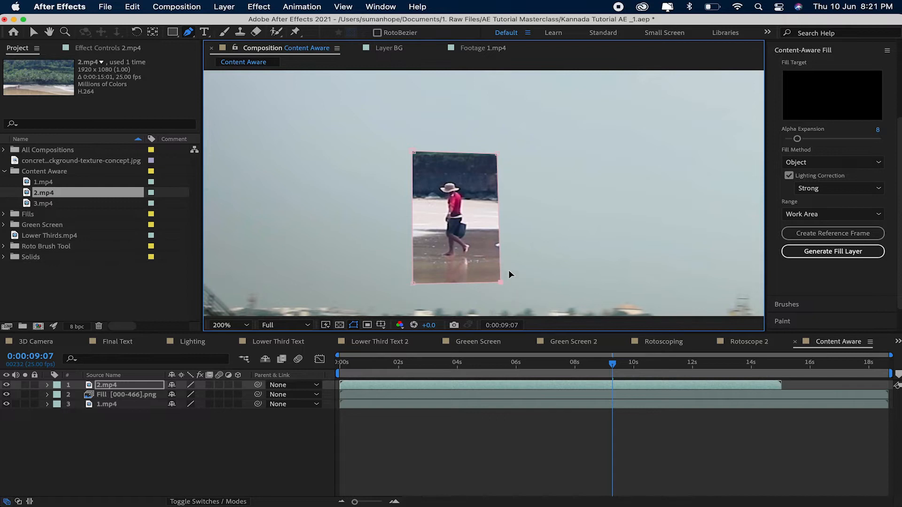
- Move to 0:00:00:19 and hide the 1.mp4 layer together with its Fill [000-466].png layer
{"action": "left_click_drag", "start_coordinate": [618, 374], "coordinate": [363, 374]}
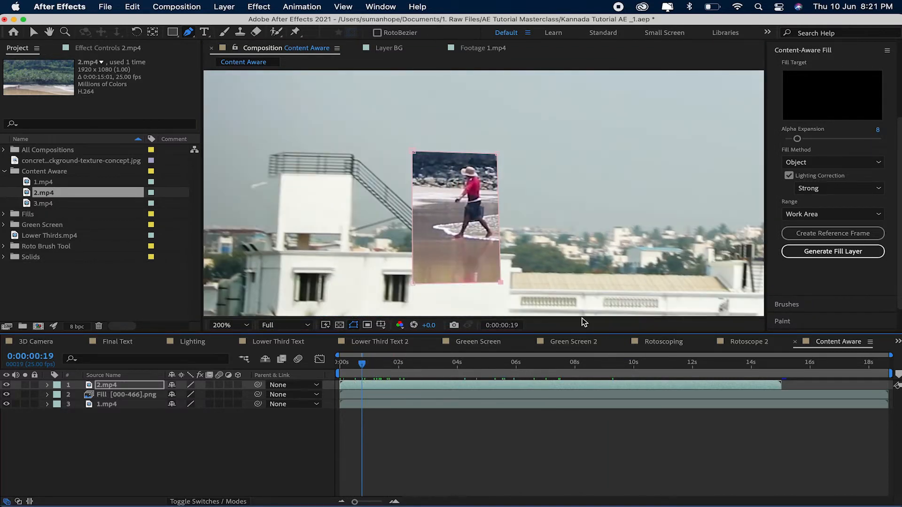
{"action": "left_click", "coordinate": [94, 405]}
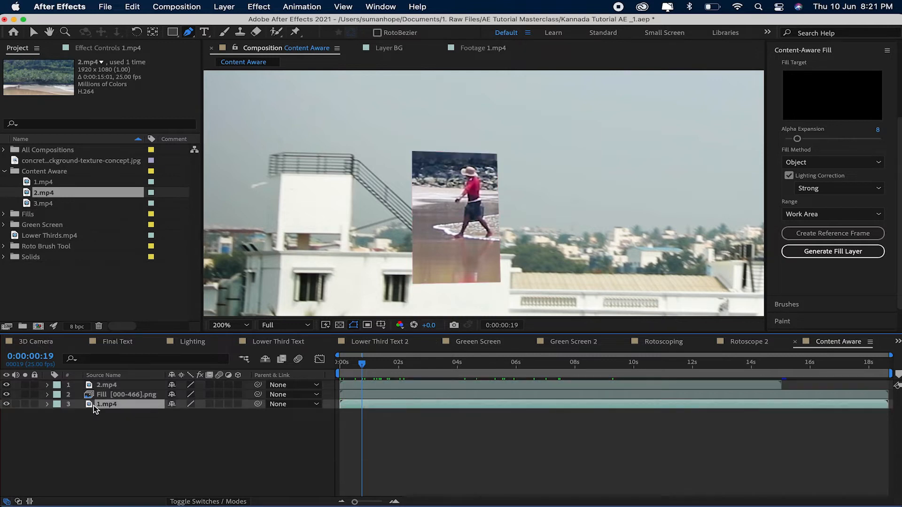
{"action": "left_click", "coordinate": [135, 395], "text": "shift"}
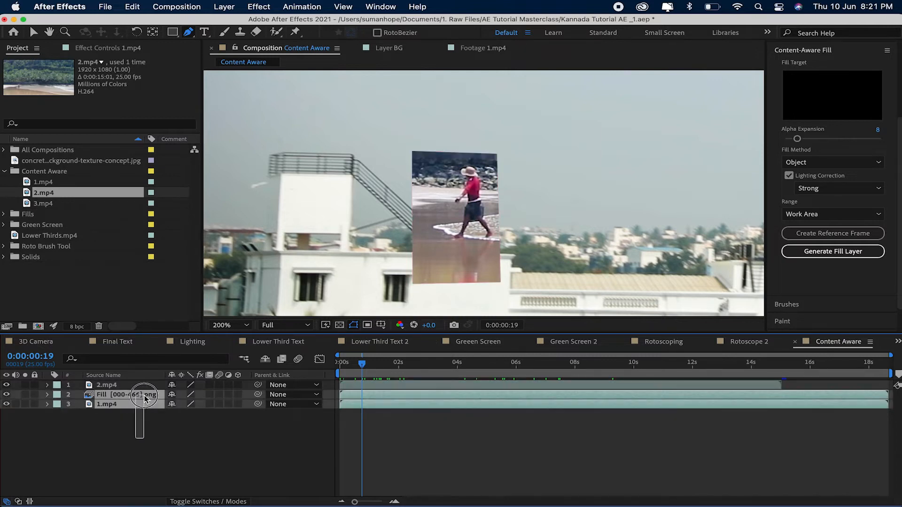
{"action": "left_click", "coordinate": [6, 405]}
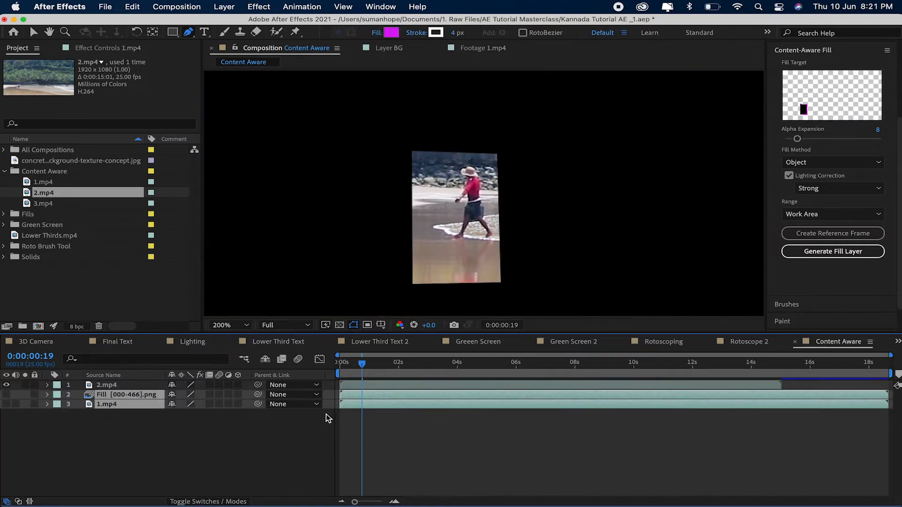
{"action": "left_click", "coordinate": [234, 471]}
- Set the mode of Mask 1 on the 2.mp4 layer to None so the whole beach shot is displayed
{"action": "left_click", "coordinate": [393, 385]}
{"action": "scroll", "coordinate": [544, 171], "scroll_direction": "up", "scroll_amount": 2}
{"action": "scroll", "coordinate": [552, 181], "scroll_direction": "down", "scroll_amount": 2}
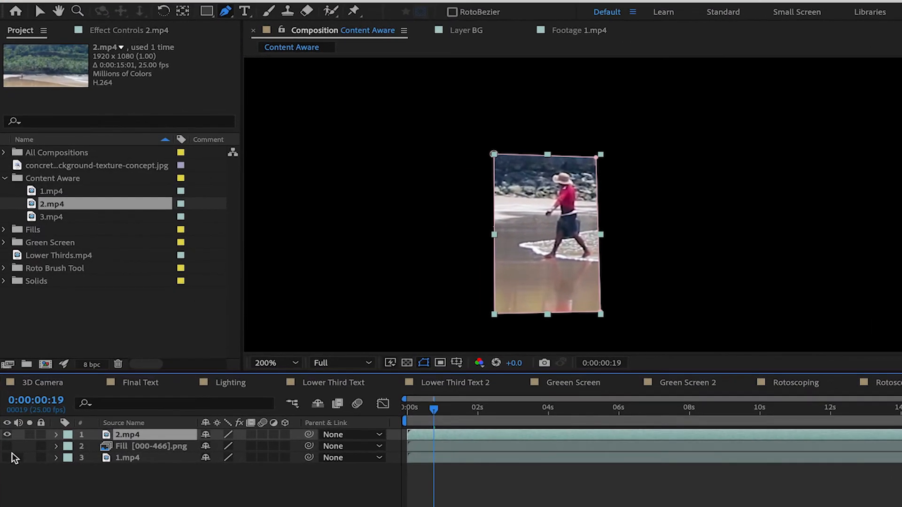
{"action": "scroll", "coordinate": [610, 256], "scroll_direction": "up", "scroll_amount": 2}
{"action": "scroll", "coordinate": [600, 251], "scroll_direction": "down", "scroll_amount": 4}
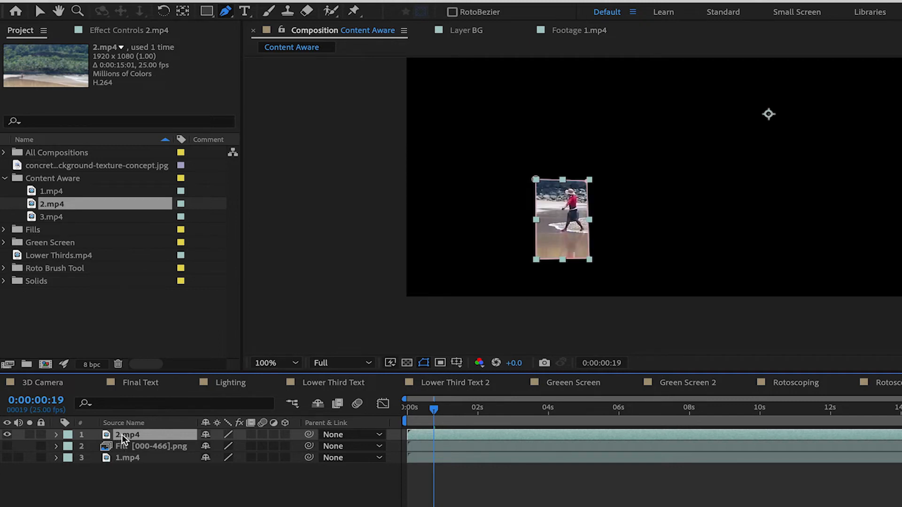
{"action": "left_click", "coordinate": [56, 435]}
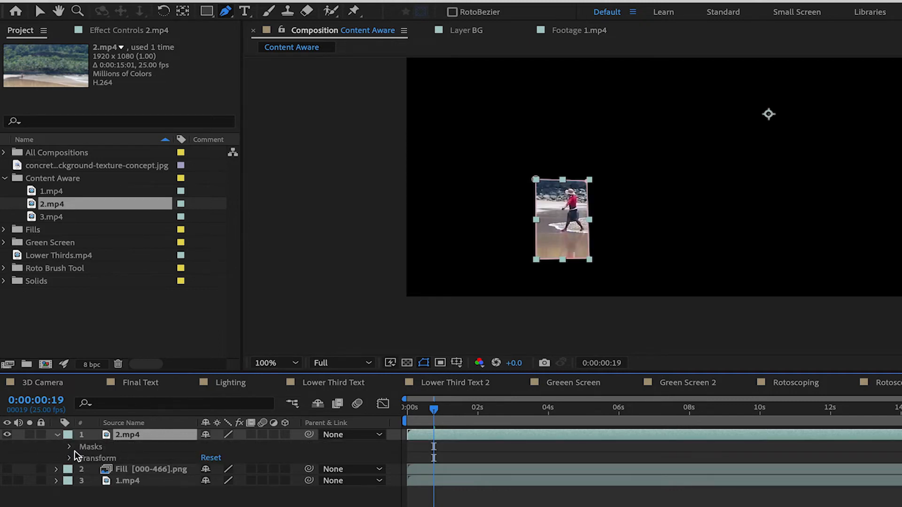
{"action": "left_click", "coordinate": [70, 447]}
{"action": "left_click", "coordinate": [225, 457]}
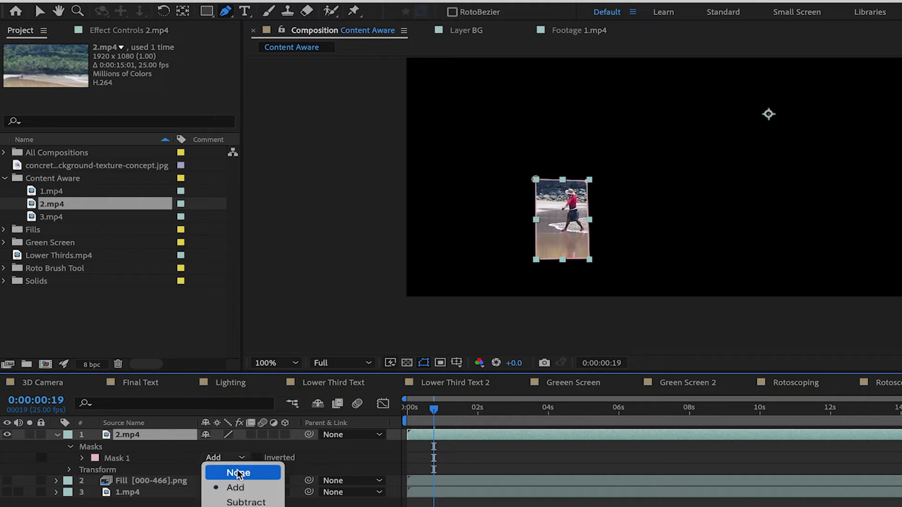
{"action": "left_click", "coordinate": [238, 473]}
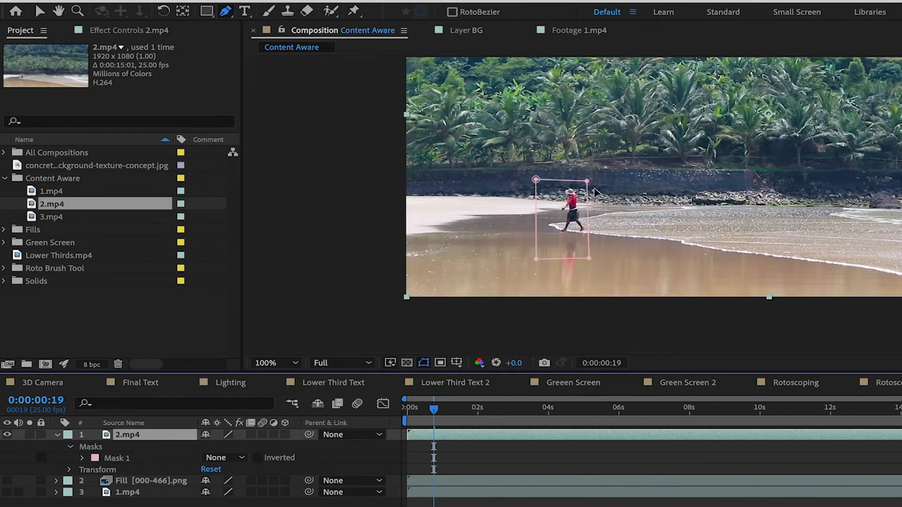
- Trim the 2.mp4 layer to the section from 0:00:08:02 to 0:00:13:03 and shift it to the start of the composition
{"action": "left_click", "coordinate": [409, 408]}
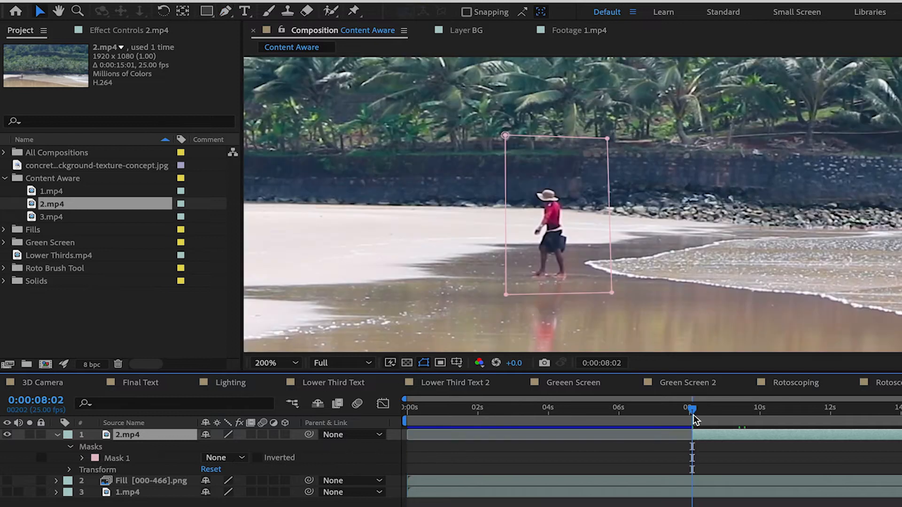
{"action": "left_click_drag", "start_coordinate": [694, 420], "coordinate": [703, 455]}
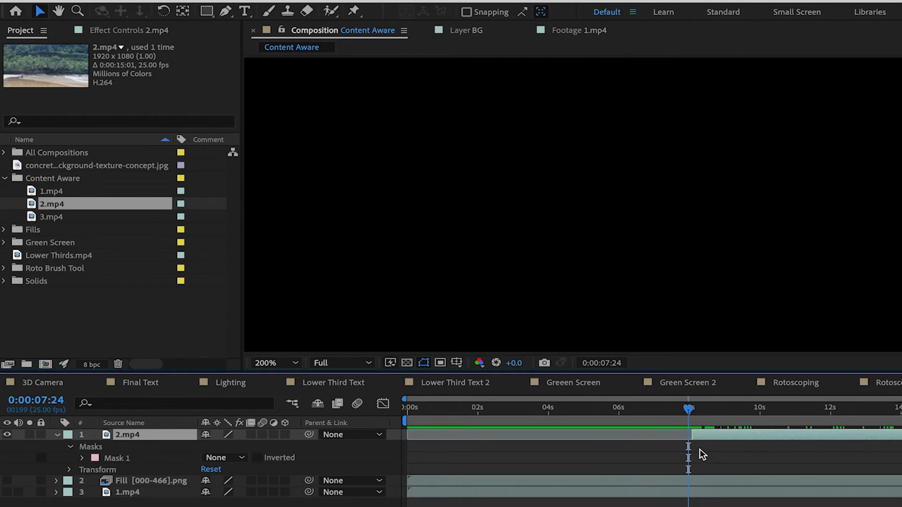
{"action": "left_click_drag", "start_coordinate": [711, 424], "coordinate": [867, 435]}
{"action": "left_click_drag", "start_coordinate": [813, 442], "coordinate": [469, 449]}
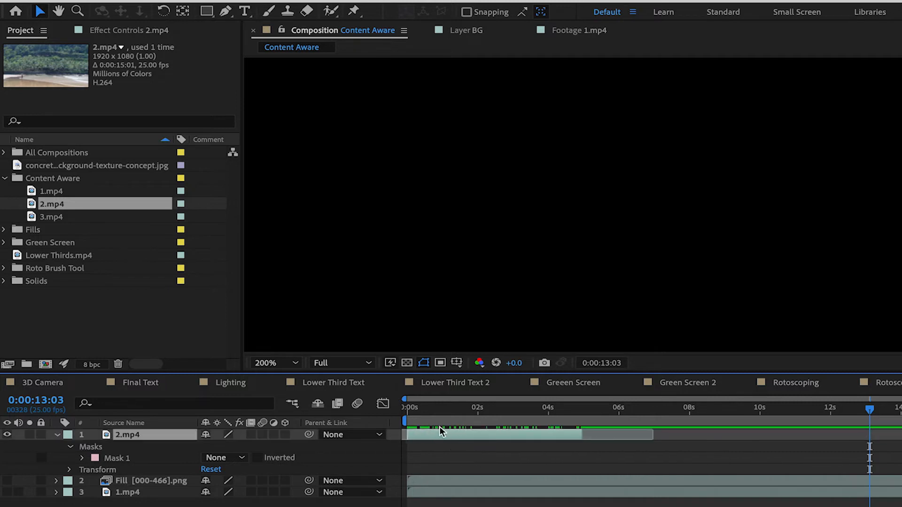
- Turn on Mask Path keyframing for Mask 1 of 2.mp4 at 0:00:00:00
{"action": "key", "text": "Home"}
{"action": "left_click_drag", "start_coordinate": [424, 410], "coordinate": [345, 403]}
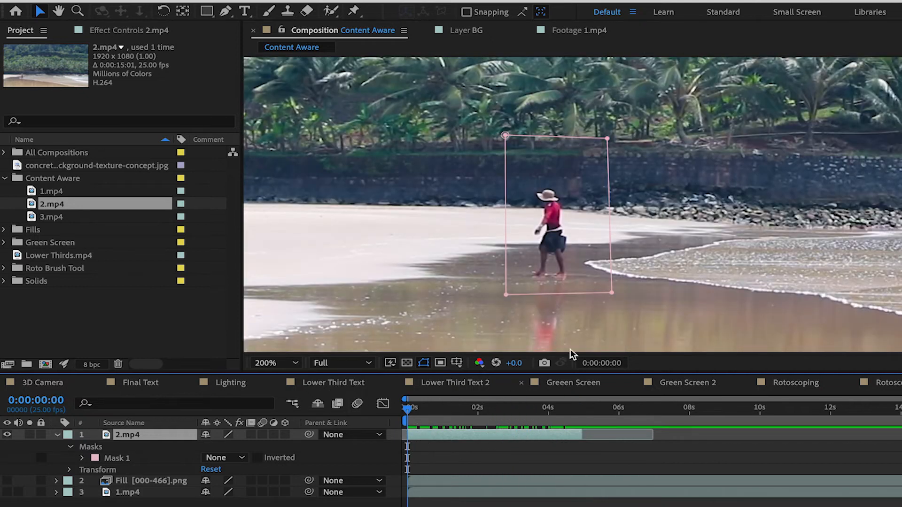
{"action": "left_click", "coordinate": [84, 459]}
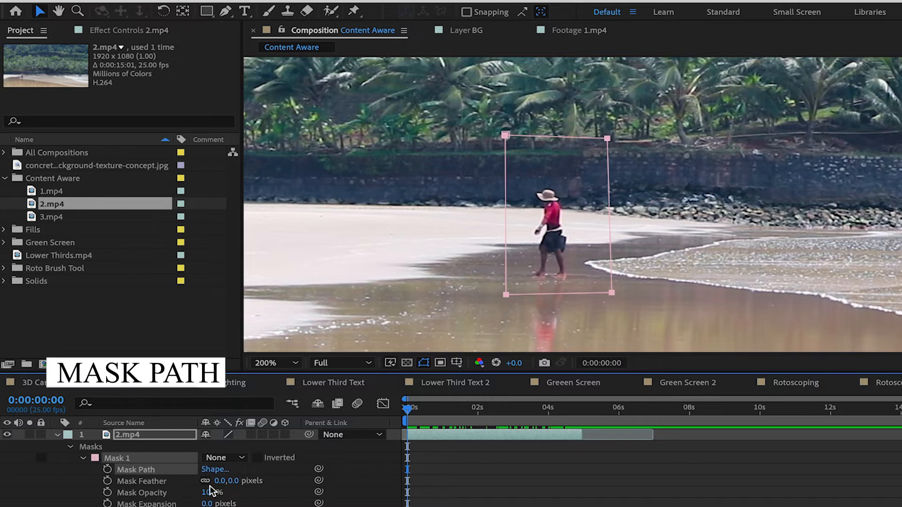
{"action": "left_click", "coordinate": [107, 469]}
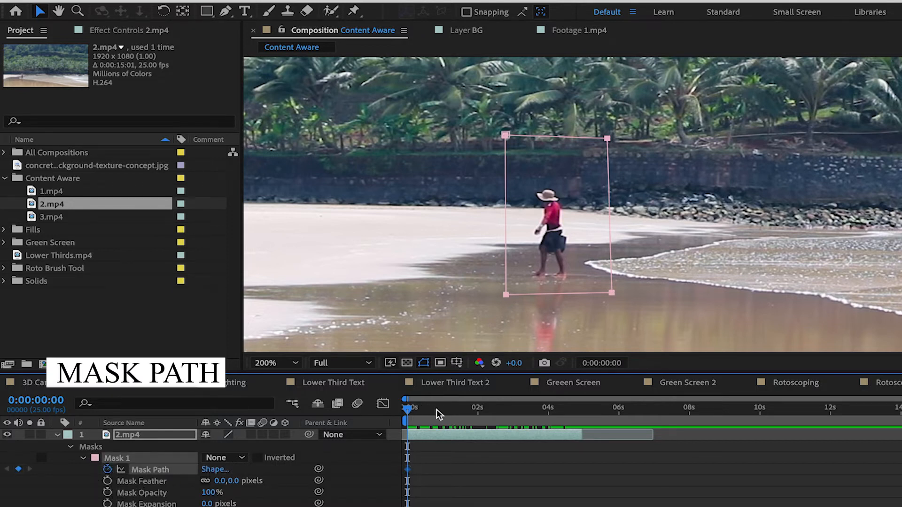
- Keyframe the whole mask at 0:00:01:09 and 0:00:02:05, repositioning it around the walking person each time
{"action": "left_click_drag", "start_coordinate": [409, 415], "coordinate": [460, 430]}
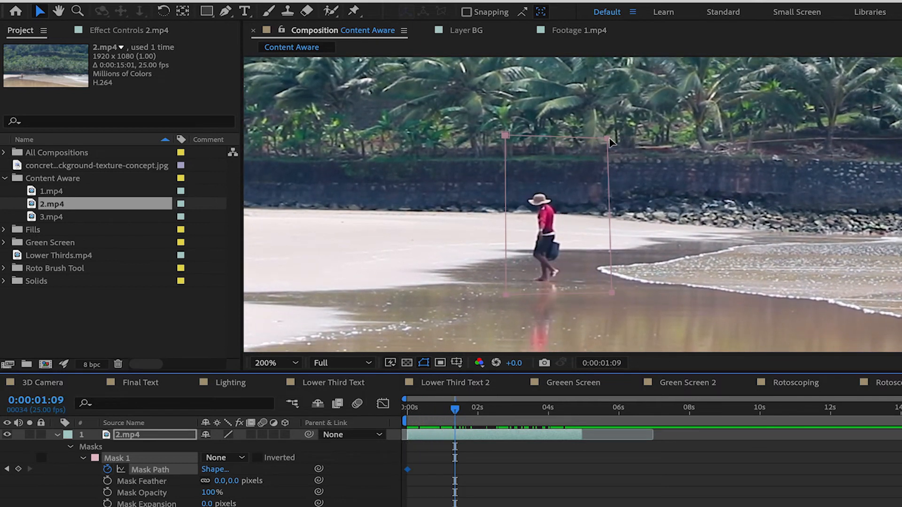
{"action": "double_click", "coordinate": [609, 143]}
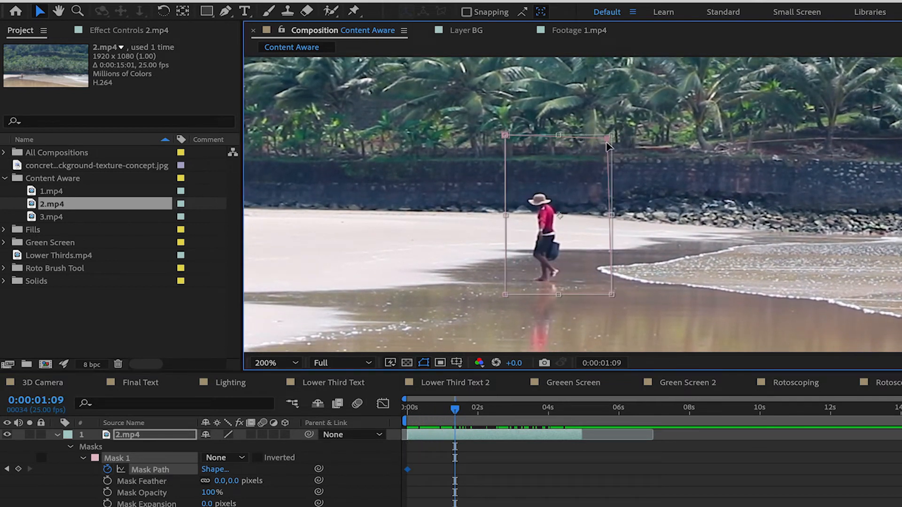
{"action": "left_click_drag", "start_coordinate": [586, 198], "coordinate": [575, 225]}
{"action": "left_click_drag", "start_coordinate": [466, 410], "coordinate": [485, 409]}
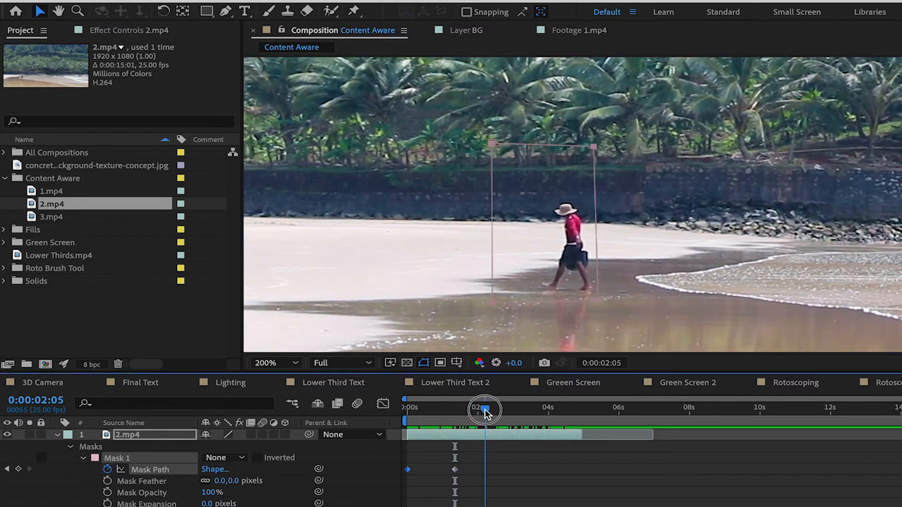
{"action": "double_click", "coordinate": [595, 147]}
{"action": "left_click_drag", "start_coordinate": [565, 230], "coordinate": [596, 243]}
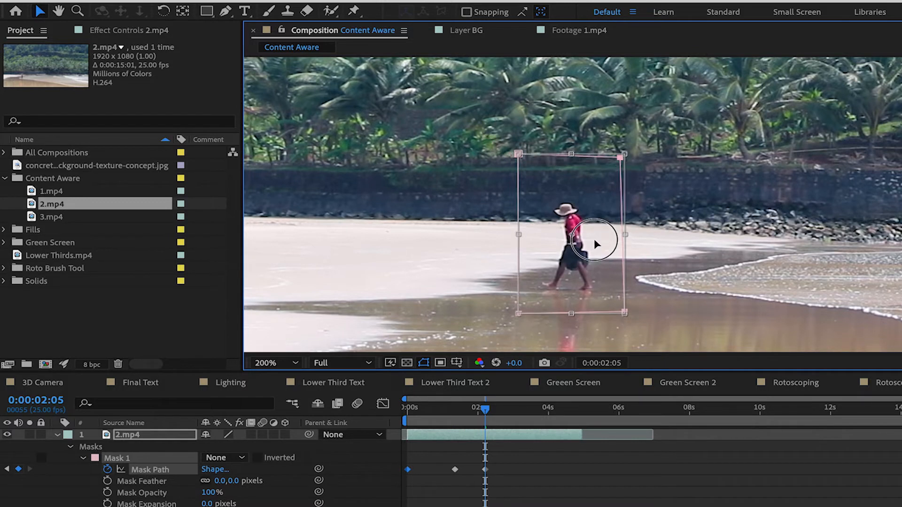
- Keep the mask on the walking person with Mask Path keyframes at 0:00:02:24 and further points up to the end of the trimmed clip
{"action": "left_click_drag", "start_coordinate": [489, 415], "coordinate": [512, 422]}
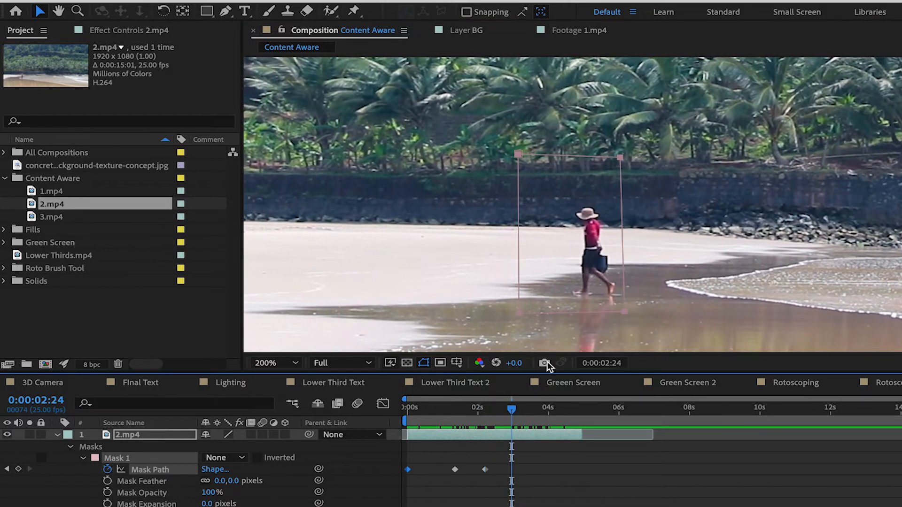
{"action": "double_click", "coordinate": [594, 238]}
{"action": "left_click_drag", "start_coordinate": [594, 238], "coordinate": [614, 248]}
{"action": "left_click_drag", "start_coordinate": [512, 410], "coordinate": [569, 410]}
{"action": "double_click", "coordinate": [608, 164]}
{"action": "left_click_drag", "start_coordinate": [601, 246], "coordinate": [585, 245]}
{"action": "left_click_drag", "start_coordinate": [568, 409], "coordinate": [547, 410]}
{"action": "double_click", "coordinate": [635, 167]}
{"action": "left_click_drag", "start_coordinate": [634, 167], "coordinate": [646, 165]}
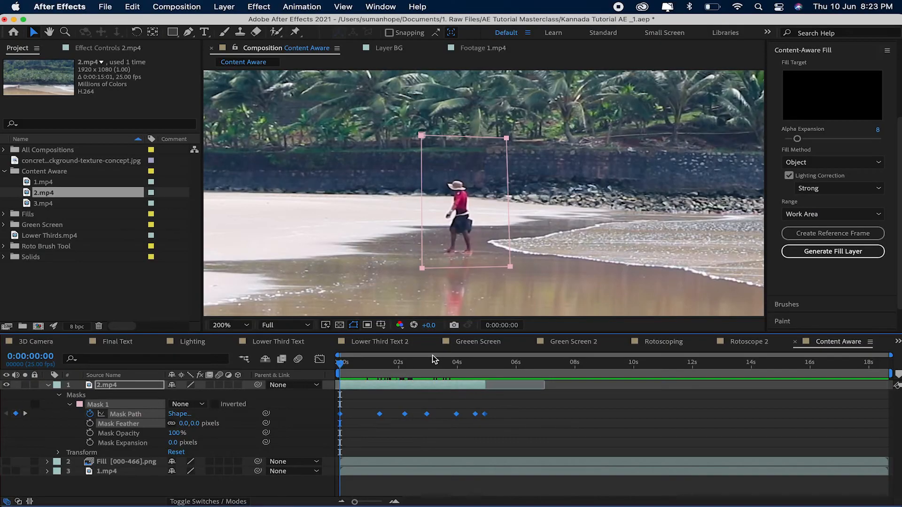
- Try the Subtract mode on Mask 1 at 0:00:01:02, and switch the mode back to None
{"action": "left_click", "coordinate": [371, 369]}
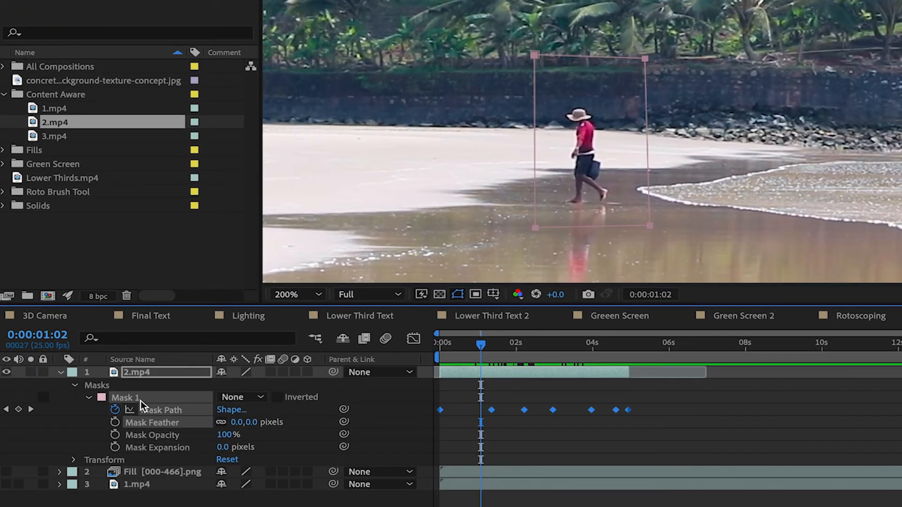
{"action": "left_click", "coordinate": [238, 399]}
{"action": "left_click", "coordinate": [283, 444]}
{"action": "left_click", "coordinate": [255, 395]}
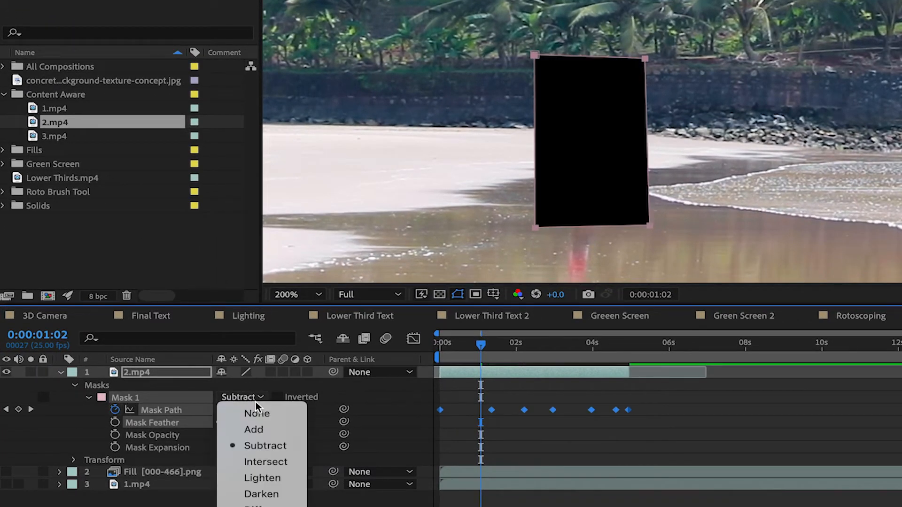
{"action": "left_click", "coordinate": [262, 412]}
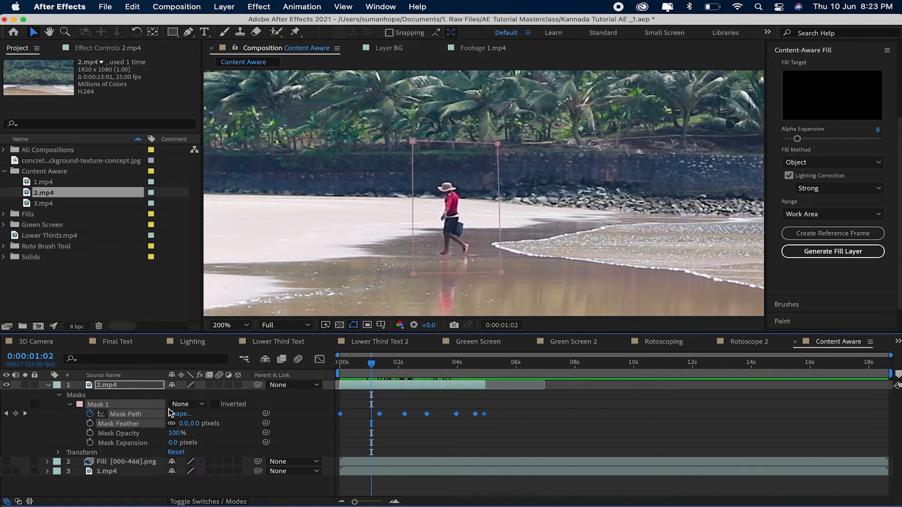
- Set Mask 1 to Subtract and generate a fill layer using the Object method, Strong lighting correction and the Work Area range
{"action": "left_click", "coordinate": [187, 404]}
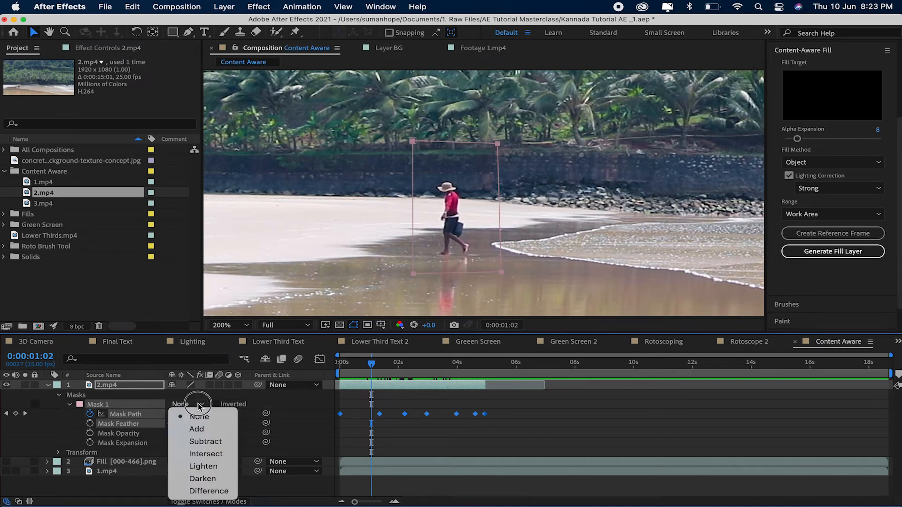
{"action": "left_click", "coordinate": [207, 445]}
{"action": "left_click_drag", "start_coordinate": [381, 380], "coordinate": [441, 376]}
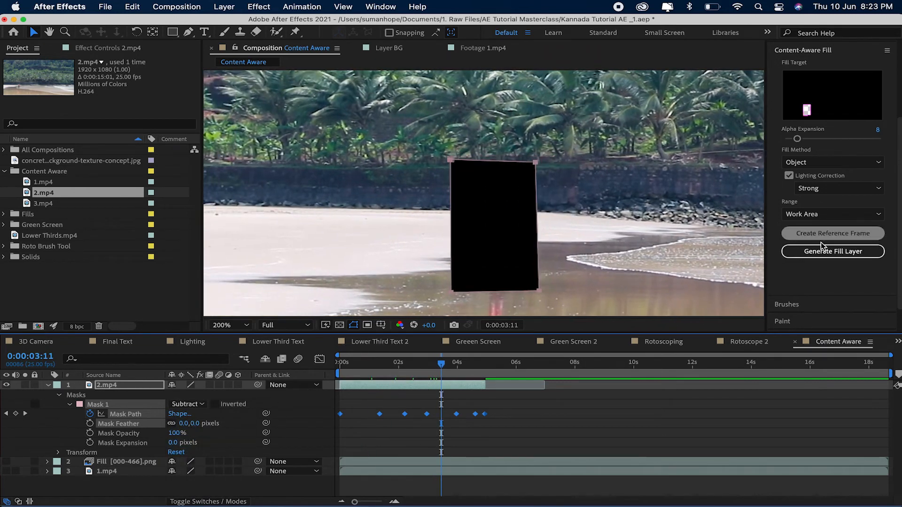
{"action": "left_click", "coordinate": [844, 253]}
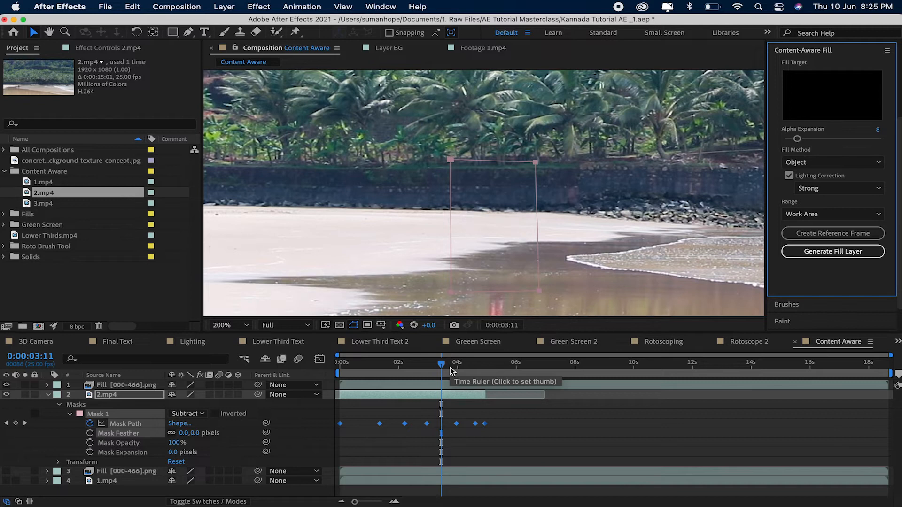
- Scrub and play the filled beach shot from the start, examining the area where the walking person was removed
{"action": "scroll", "coordinate": [539, 227], "scroll_direction": "down", "scroll_amount": 2}
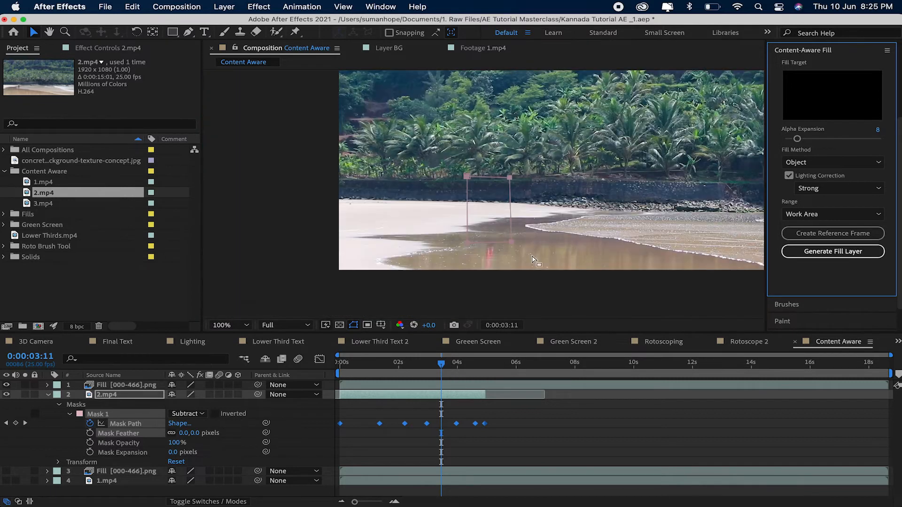
{"action": "left_click_drag", "start_coordinate": [442, 364], "coordinate": [254, 386]}
{"action": "key", "text": "space"}
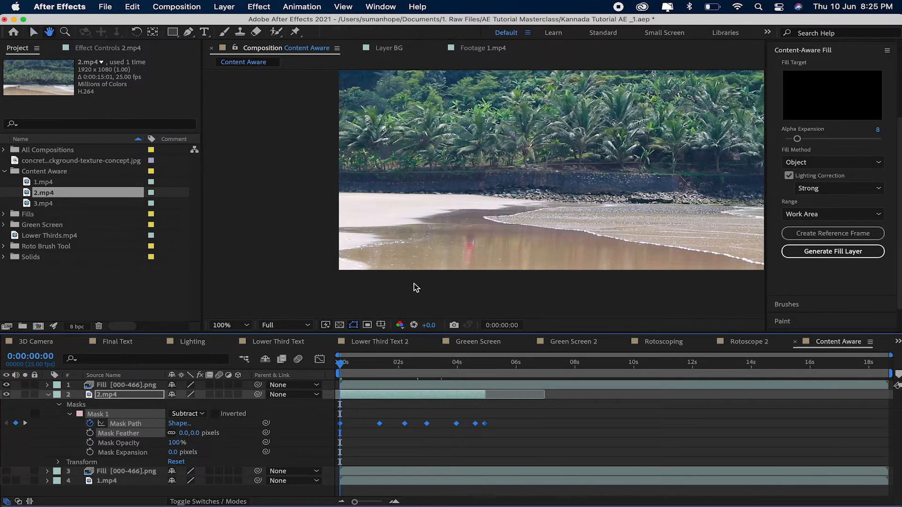
{"action": "left_click_drag", "start_coordinate": [362, 366], "coordinate": [463, 384]}
{"action": "scroll", "coordinate": [527, 155], "scroll_direction": "up", "scroll_amount": 4}
{"action": "scroll", "coordinate": [547, 227], "scroll_direction": "down", "scroll_amount": 2}
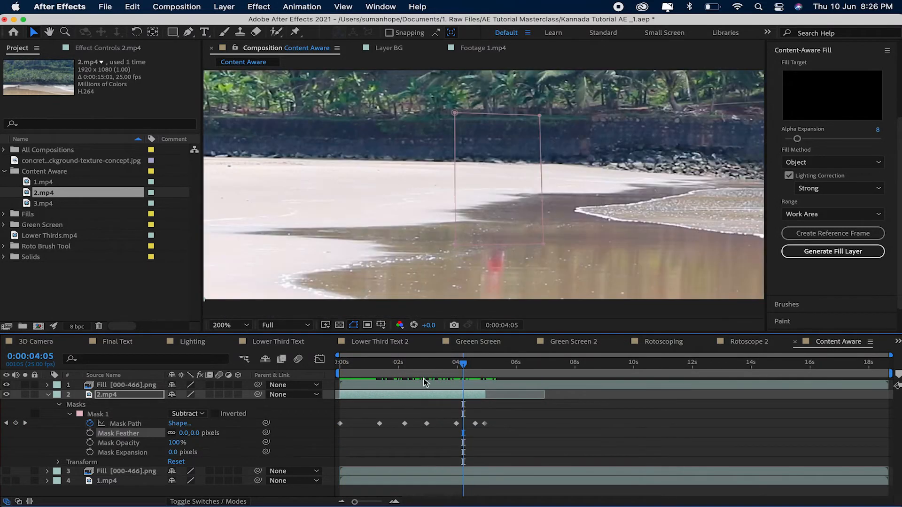
{"action": "key", "text": "space"}
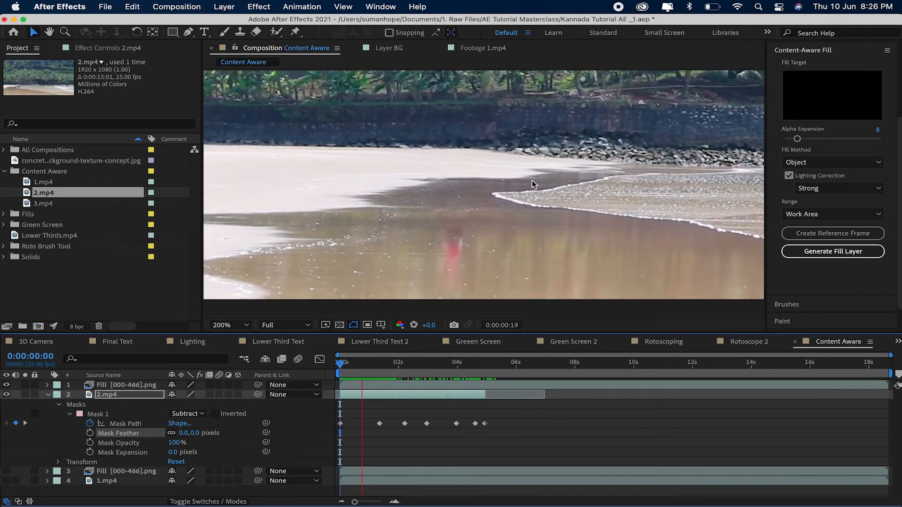
- Stop playback and examine the beach fill around 0:00:02:08 up close, where the walking person was removed
{"action": "key", "text": "space"}
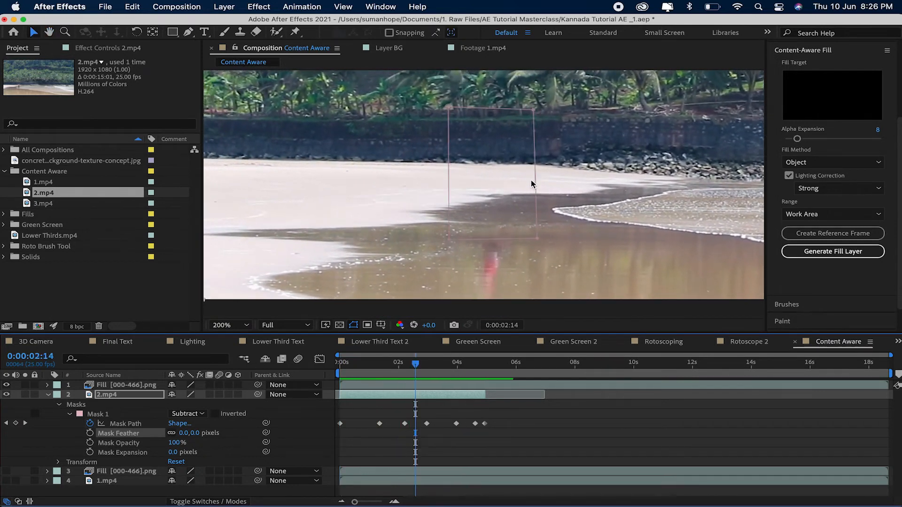
{"action": "left_click_drag", "start_coordinate": [444, 372], "coordinate": [408, 375]}
{"action": "scroll", "coordinate": [506, 242], "scroll_direction": "down", "scroll_amount": 2}
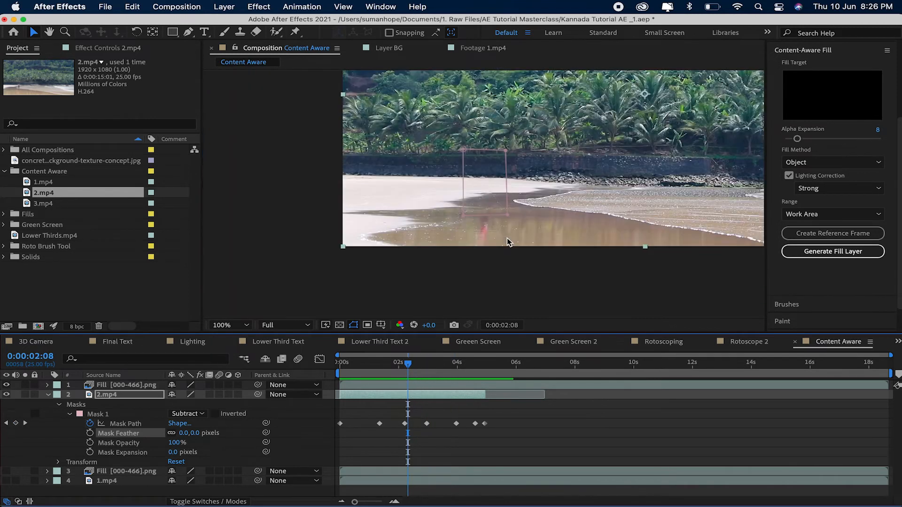
{"action": "scroll", "coordinate": [493, 237], "scroll_direction": "up", "scroll_amount": 2}
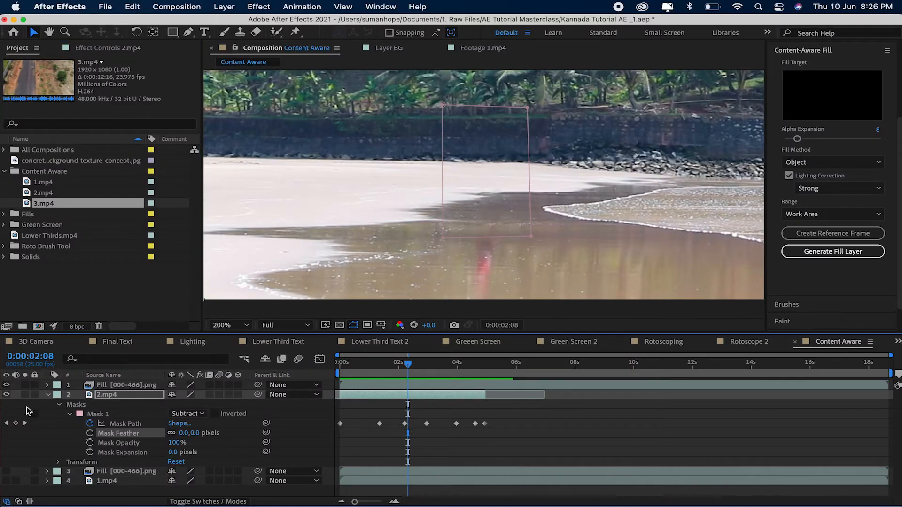
- Compare the beach shot at 0:00:02:01 with and without its fill layer by toggling that layer's visibility
{"action": "left_click", "coordinate": [39, 401]}
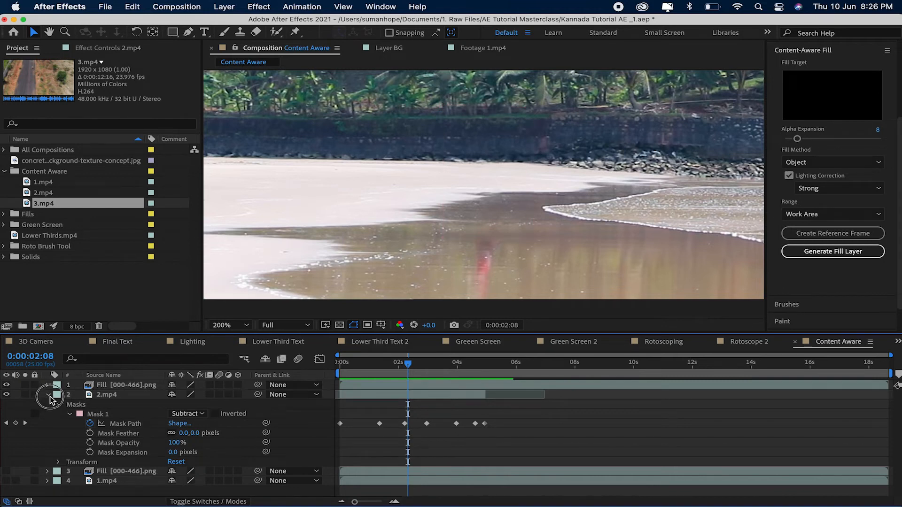
{"action": "left_click", "coordinate": [49, 397]}
{"action": "left_click", "coordinate": [136, 385]}
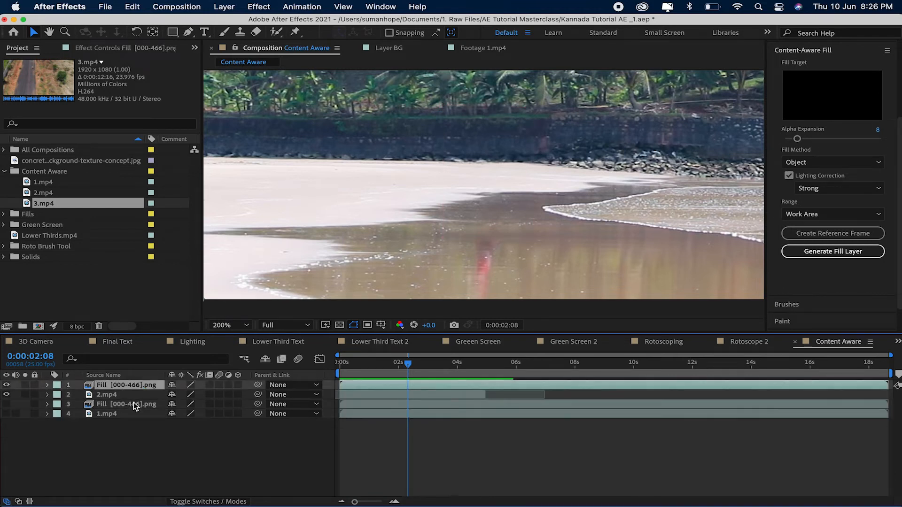
{"action": "left_click", "coordinate": [400, 364]}
{"action": "left_click", "coordinate": [7, 385]}
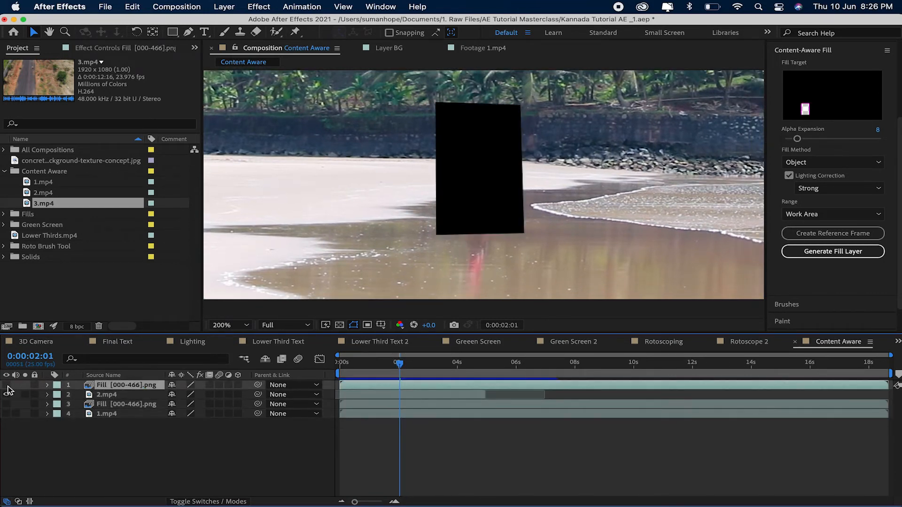
{"action": "left_click", "coordinate": [7, 386]}
{"action": "left_click", "coordinate": [7, 386]}
{"action": "left_click", "coordinate": [7, 385]}
{"action": "left_click", "coordinate": [7, 386]}
{"action": "left_click", "coordinate": [7, 385]}
{"action": "left_click", "coordinate": [7, 385]}
{"action": "left_click", "coordinate": [7, 385]}
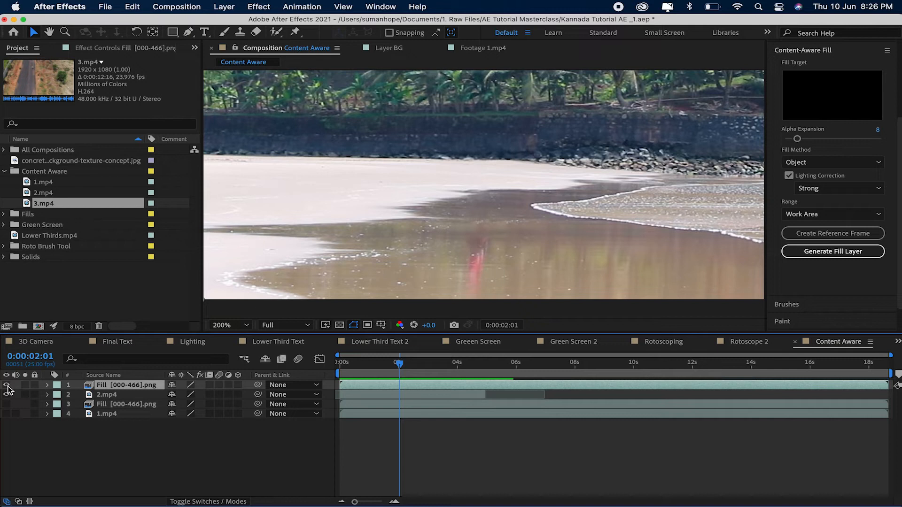
- Hide 2.mp4 and its fill layer, and add 3.mp4 as the top layer of the Content Aware composition
{"action": "left_click", "coordinate": [7, 386]}
{"action": "left_click", "coordinate": [7, 395]}
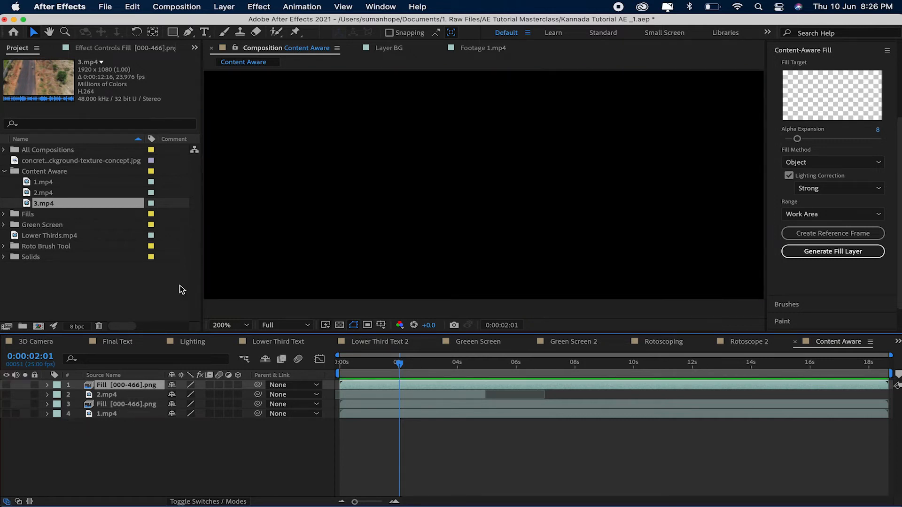
{"action": "left_click_drag", "start_coordinate": [34, 207], "coordinate": [141, 382]}
{"action": "scroll", "coordinate": [531, 170], "scroll_direction": "down", "scroll_amount": 3}
{"action": "scroll", "coordinate": [532, 170], "scroll_direction": "up", "scroll_amount": 2}
- Preview 3.mp4 from the start and trim its end to a little past the 5-second mark
{"action": "key", "text": "space"}
{"action": "left_click_drag", "start_coordinate": [545, 154], "coordinate": [507, 202]}
{"action": "scroll", "coordinate": [510, 194], "scroll_direction": "down", "scroll_amount": 2}
{"action": "left_click", "coordinate": [344, 371]}
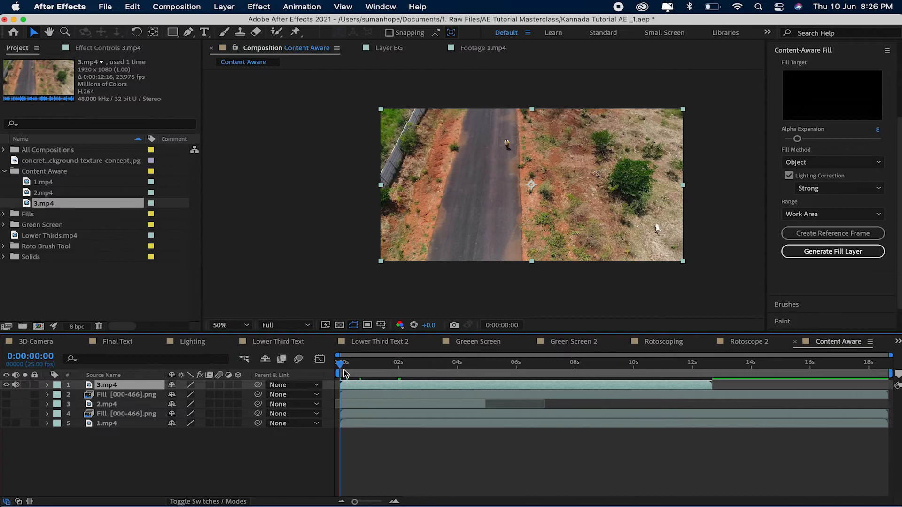
{"action": "left_click_drag", "start_coordinate": [344, 371], "coordinate": [497, 371]}
{"action": "left_click_drag", "start_coordinate": [711, 385], "coordinate": [498, 383]}
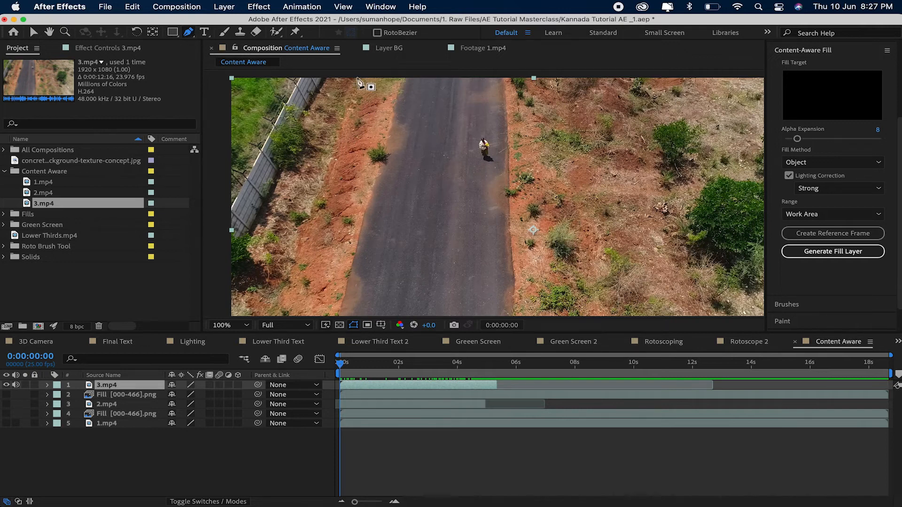
- Draw a rectangular mask around the person on the road in 3.mp4 at 0:00:00:00, and set its mode to None
{"action": "left_click_drag", "start_coordinate": [172, 36], "coordinate": [262, 37]}
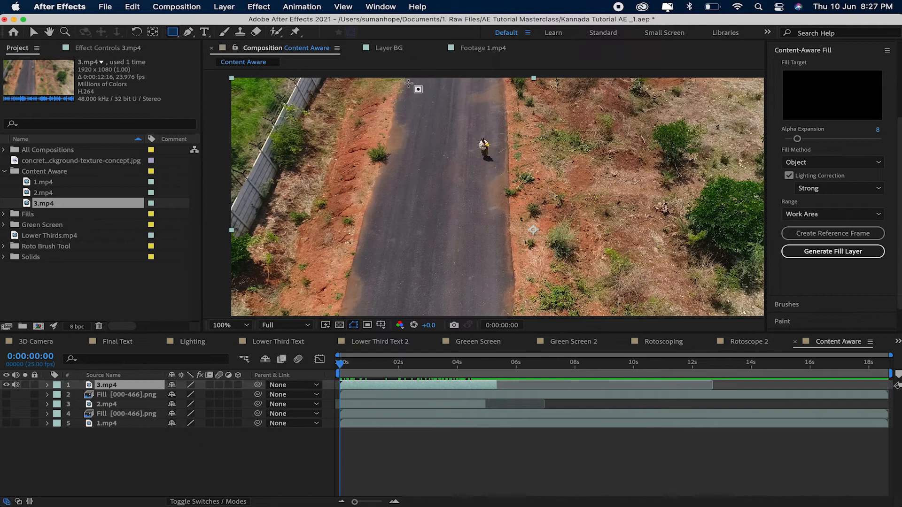
{"action": "left_click_drag", "start_coordinate": [459, 119], "coordinate": [505, 178]}
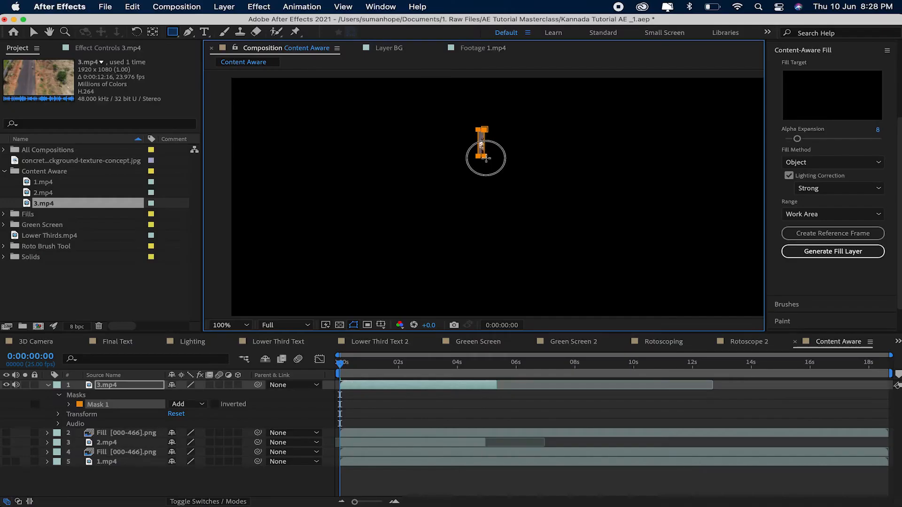
{"action": "left_click_drag", "start_coordinate": [487, 97], "coordinate": [494, 156]}
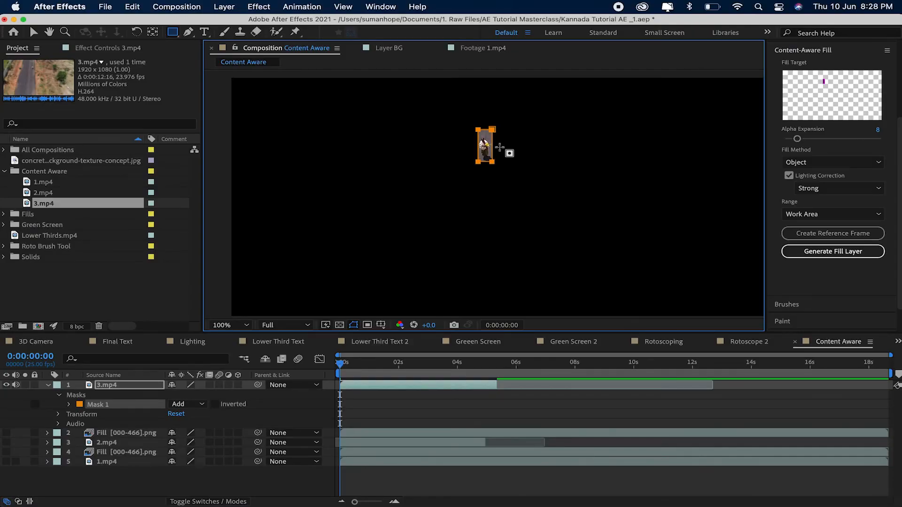
{"action": "mouse_move", "coordinate": [492, 162]}
{"action": "left_mouse_down"}
{"action": "mouse_move", "coordinate": [499, 183]}
{"action": "mouse_move", "coordinate": [503, 175]}
{"action": "left_mouse_up"}
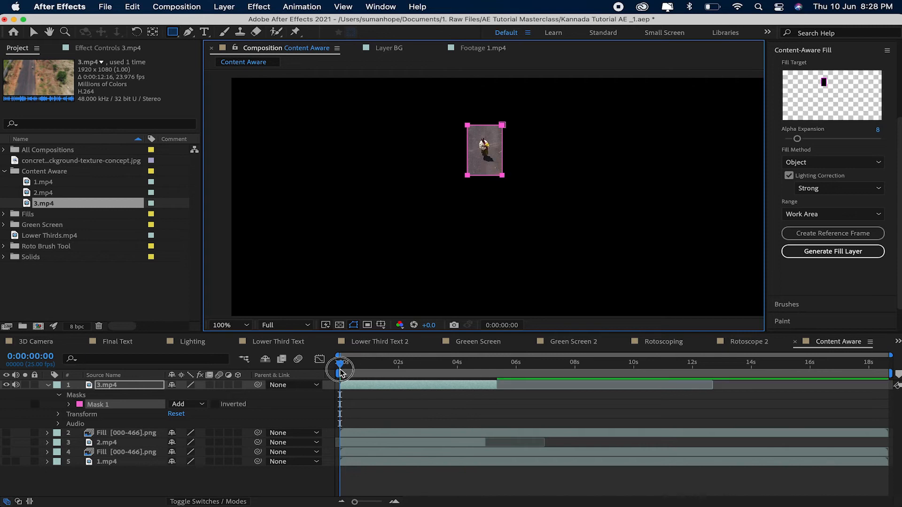
{"action": "left_click", "coordinate": [181, 404]}
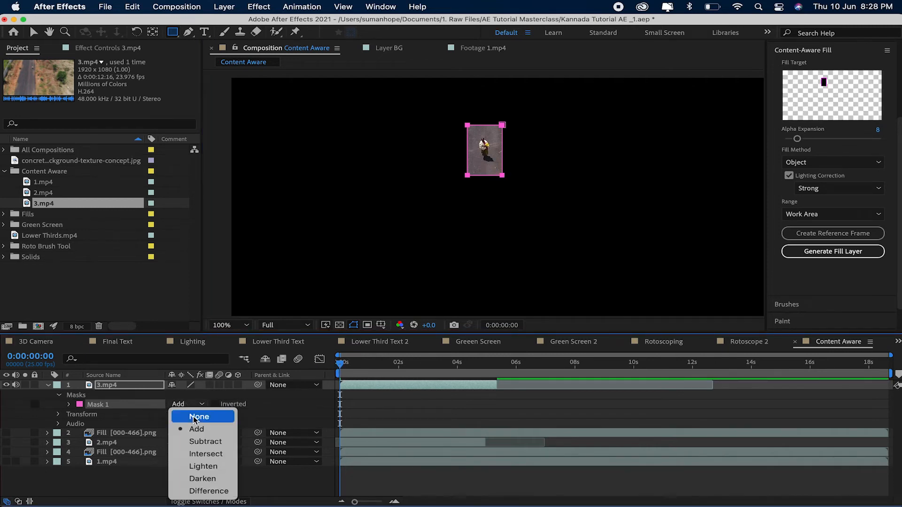
{"action": "left_click", "coordinate": [192, 414]}
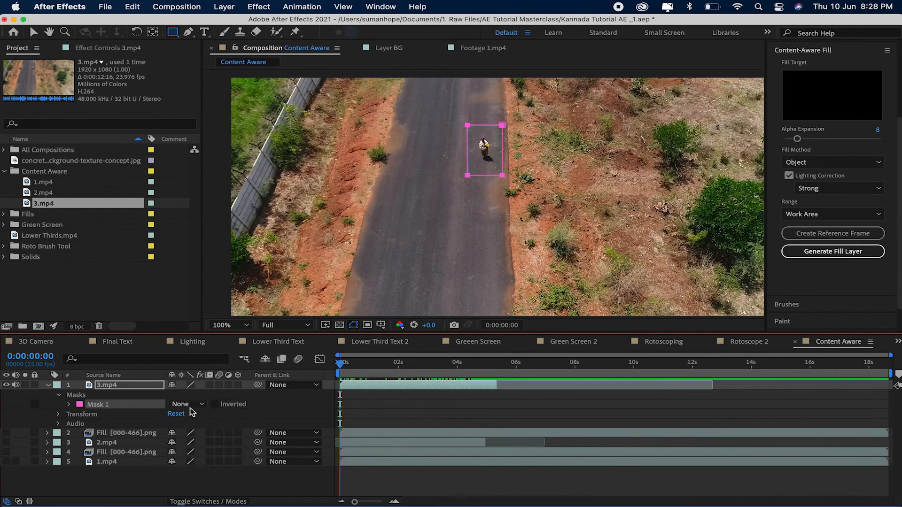
- Enable Mask Path keyframing at 0:00:00:00 and move the mask onto the person at 0:00:01:01
{"action": "left_click", "coordinate": [69, 404]}
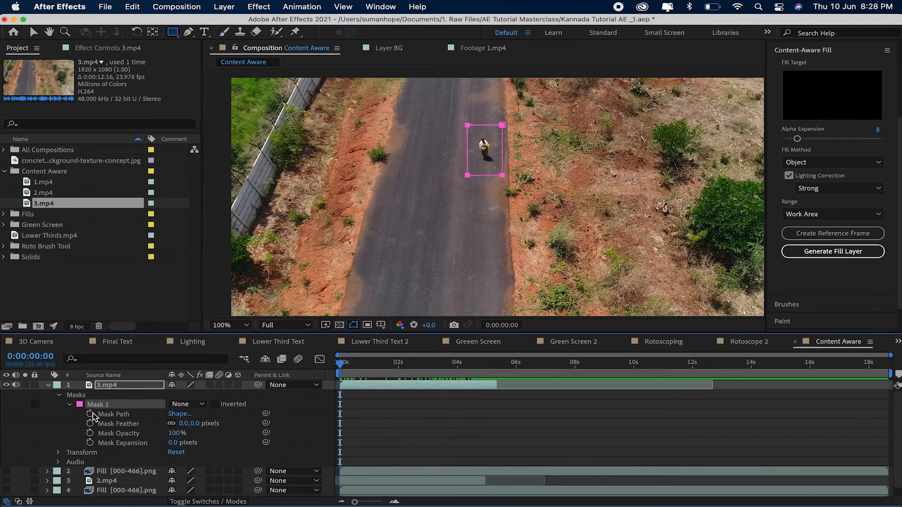
{"action": "left_click", "coordinate": [90, 414]}
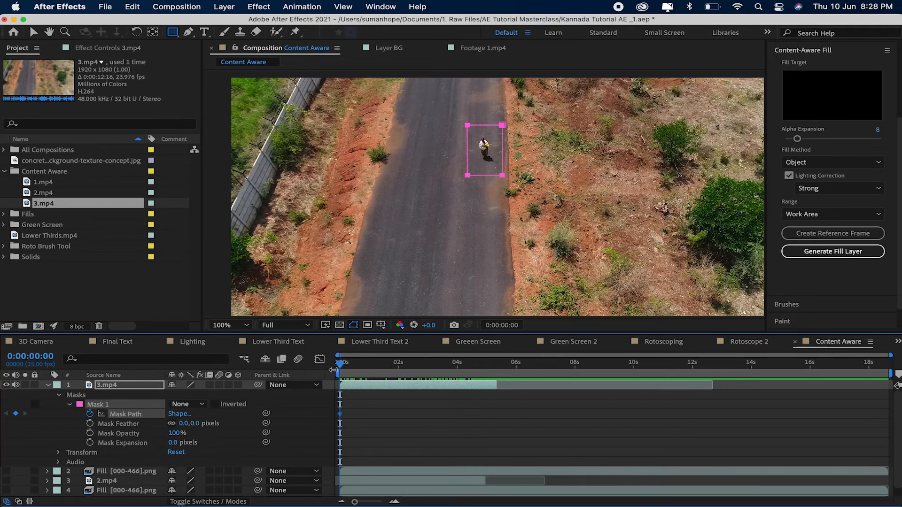
{"action": "left_click_drag", "start_coordinate": [346, 373], "coordinate": [371, 371]}
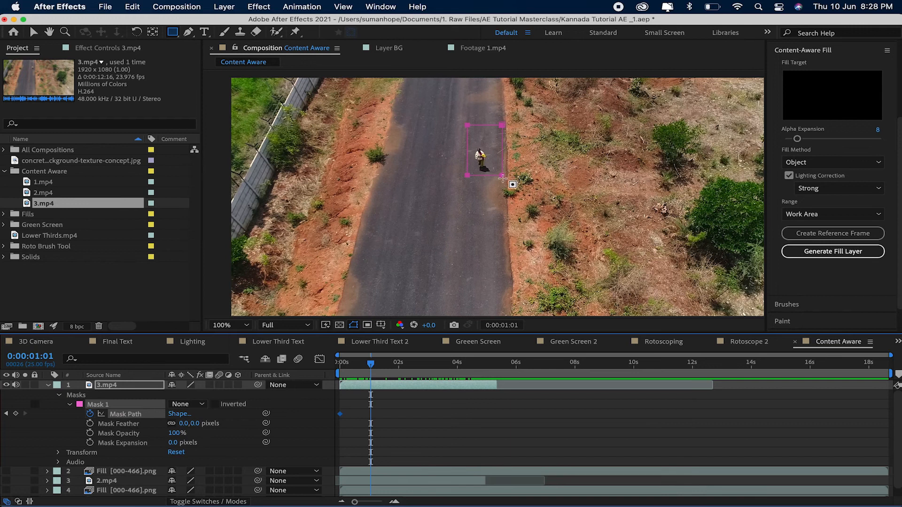
{"action": "left_click", "coordinate": [32, 32]}
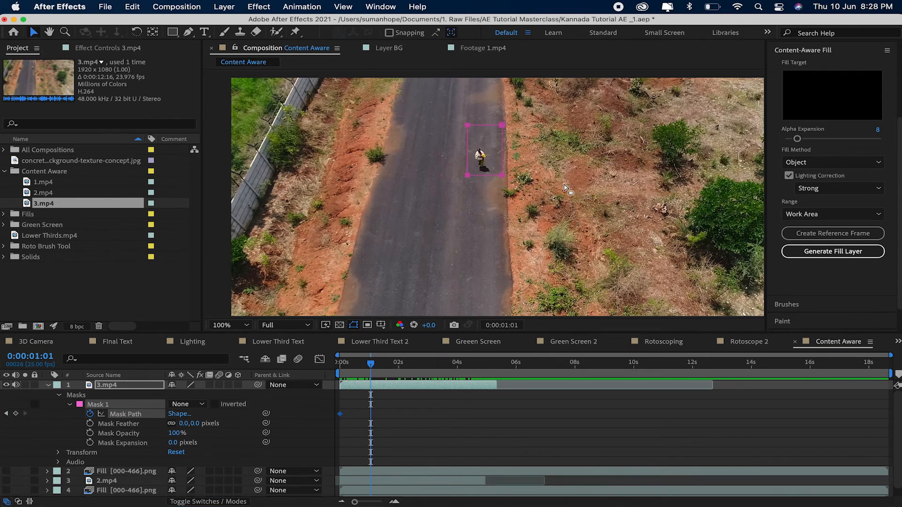
{"action": "double_click", "coordinate": [502, 175]}
{"action": "left_click_drag", "start_coordinate": [495, 169], "coordinate": [493, 178]}
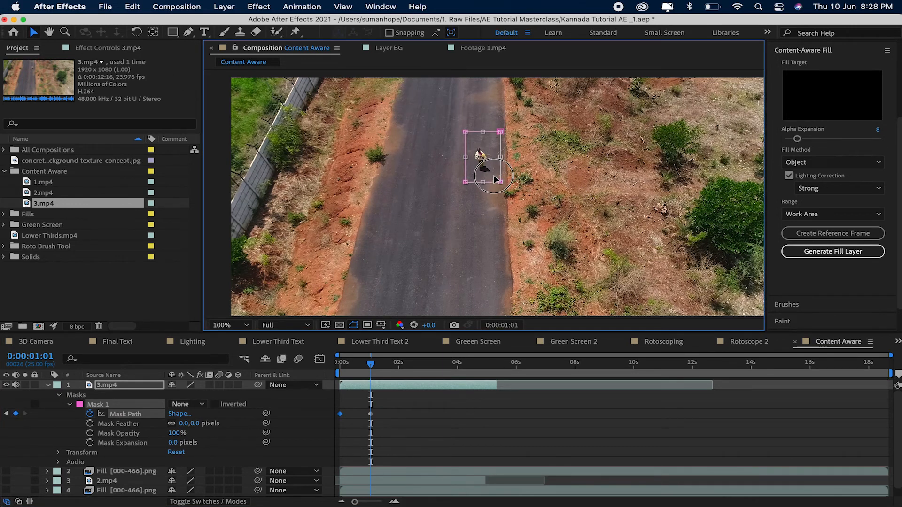
- Reposition the mask over the person at 0:00:01:17 to add another Mask Path keyframe
{"action": "left_click_drag", "start_coordinate": [370, 364], "coordinate": [389, 369]}
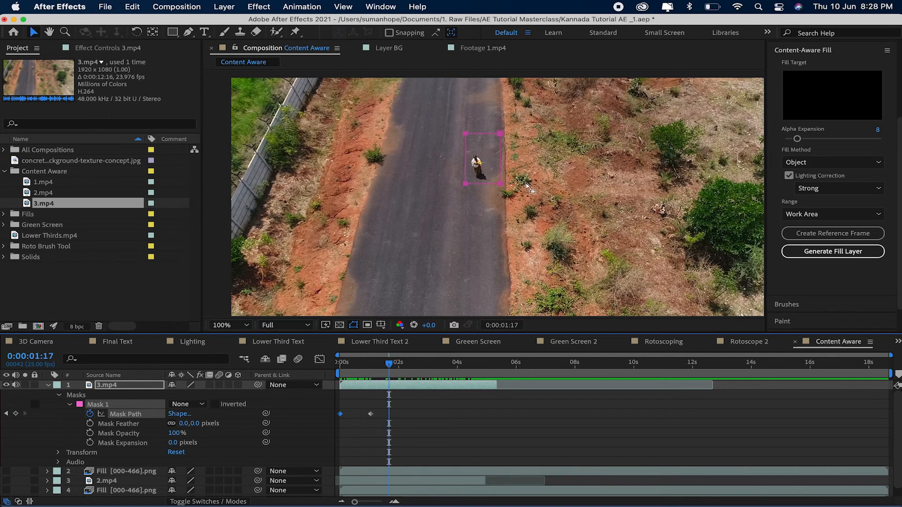
{"action": "double_click", "coordinate": [501, 185]}
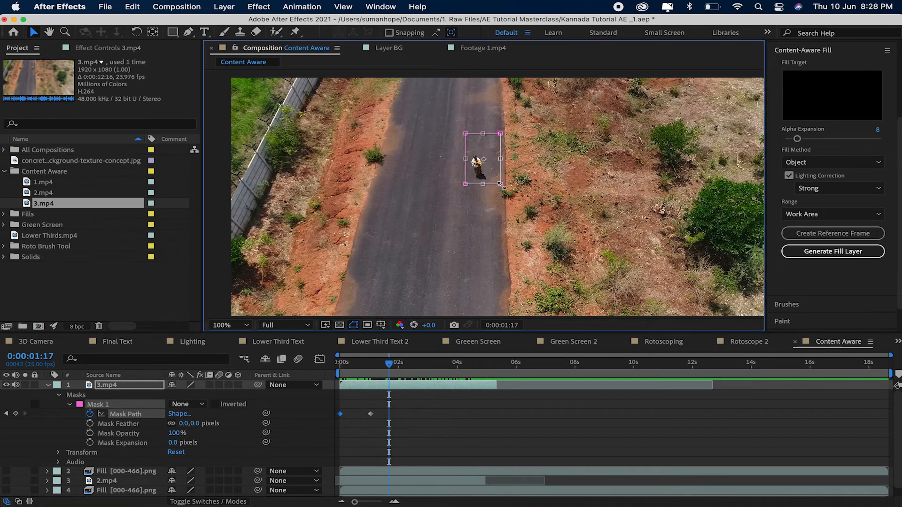
{"action": "key", "text": "Return"}
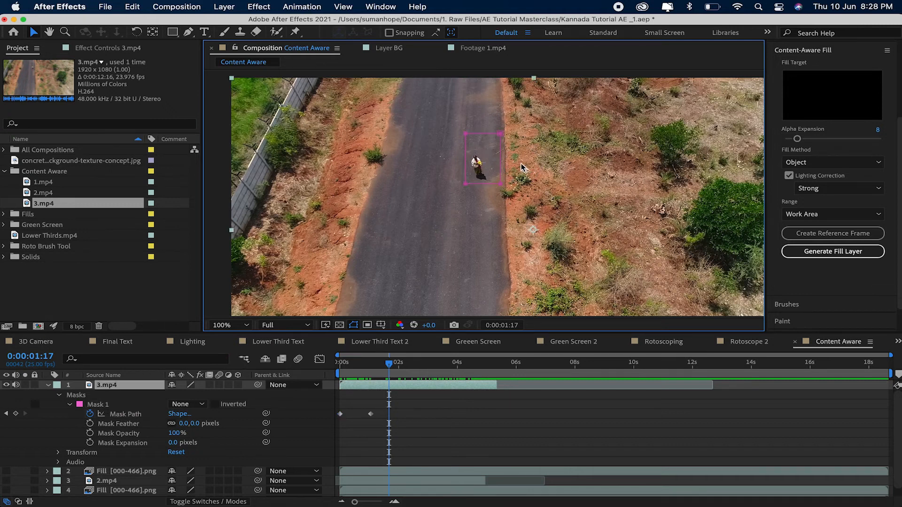
{"action": "left_click_drag", "start_coordinate": [501, 133], "coordinate": [494, 175]}
{"action": "double_click", "coordinate": [499, 138]}
- Move the mask back over the person at 0:00:02:08 and again just past 3 seconds, keyframing the Mask Path
{"action": "left_click_drag", "start_coordinate": [397, 366], "coordinate": [408, 364]}
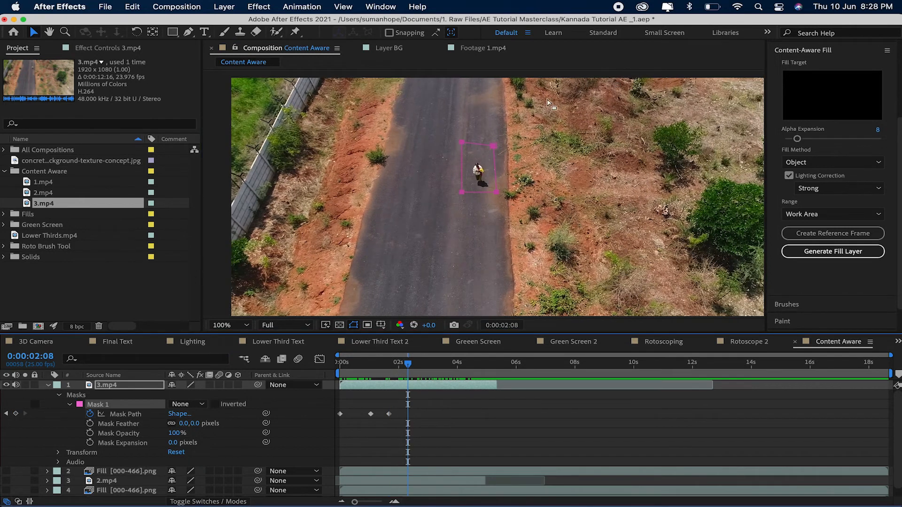
{"action": "double_click", "coordinate": [492, 145]}
{"action": "left_click_drag", "start_coordinate": [487, 186], "coordinate": [487, 194]}
{"action": "left_click_drag", "start_coordinate": [424, 363], "coordinate": [433, 363]}
{"action": "double_click", "coordinate": [491, 156]}
{"action": "left_click_drag", "start_coordinate": [489, 179], "coordinate": [504, 186]}
- Shift the mask onto the person at 0:00:04:00 to keyframe its path there
{"action": "left_click_drag", "start_coordinate": [434, 364], "coordinate": [455, 376]}
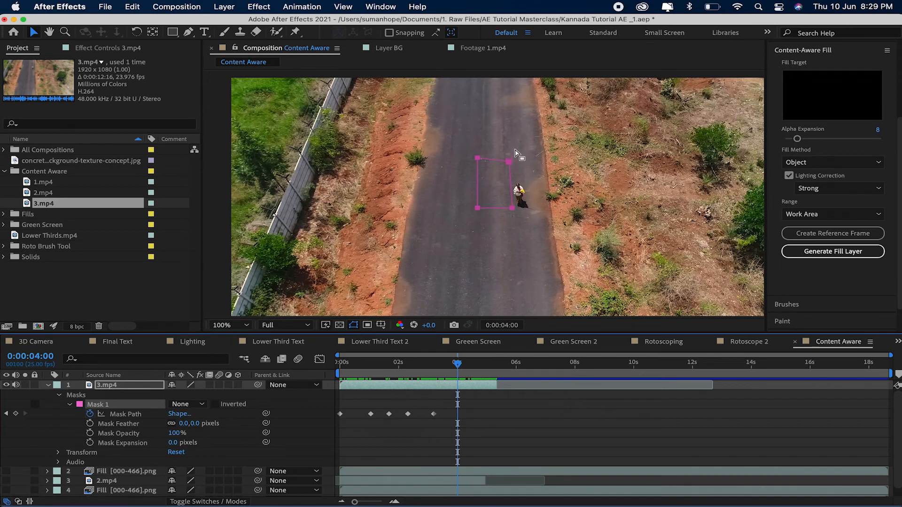
{"action": "double_click", "coordinate": [509, 163]}
{"action": "left_click_drag", "start_coordinate": [499, 203], "coordinate": [524, 214]}
{"action": "right_click", "coordinate": [484, 311]}
{"action": "left_click", "coordinate": [461, 365]}
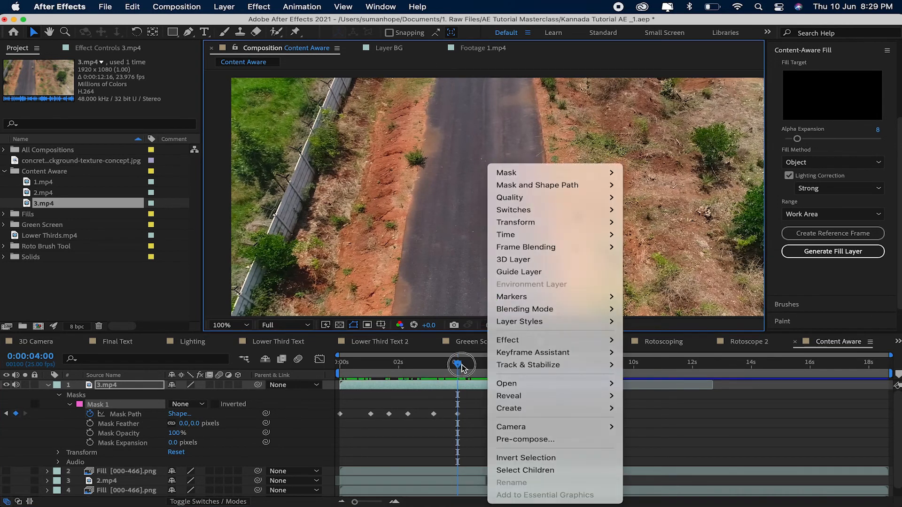
- Keep the mask on the person with Mask Path keyframes at 0:00:04:12 and 0:00:04:24
{"action": "left_click_drag", "start_coordinate": [467, 369], "coordinate": [472, 362]}
{"action": "double_click", "coordinate": [532, 175]}
{"action": "left_click_drag", "start_coordinate": [523, 216], "coordinate": [534, 220]}
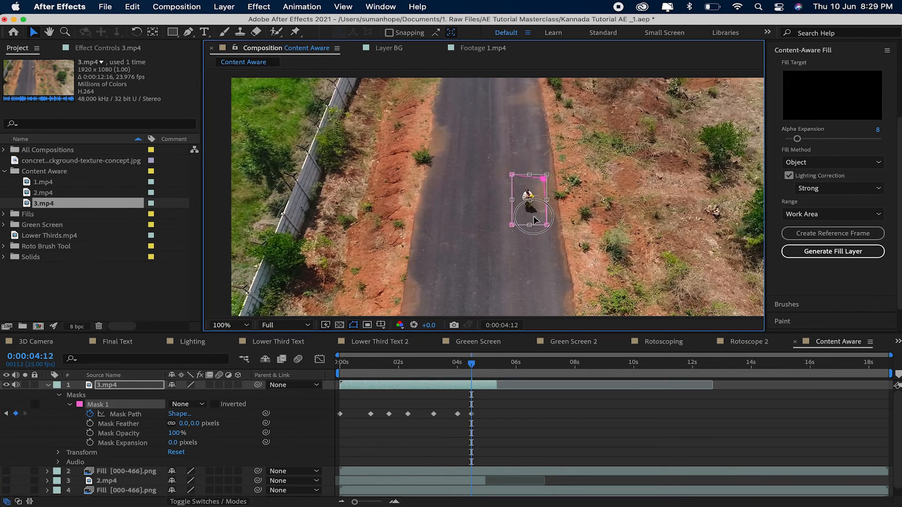
{"action": "left_click_drag", "start_coordinate": [473, 370], "coordinate": [486, 365]}
{"action": "double_click", "coordinate": [534, 207]}
{"action": "left_click_drag", "start_coordinate": [534, 212], "coordinate": [539, 220]}
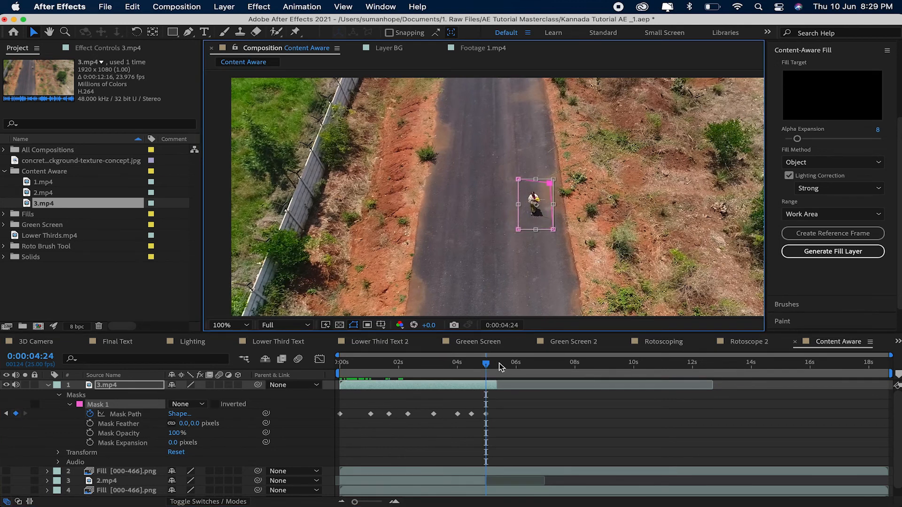
- Return to the first frame and review the Content-Aware Fill method and lighting correction options, selecting Object and Strong
{"action": "left_click_drag", "start_coordinate": [430, 364], "coordinate": [329, 366]}
{"action": "left_click", "coordinate": [877, 162]}
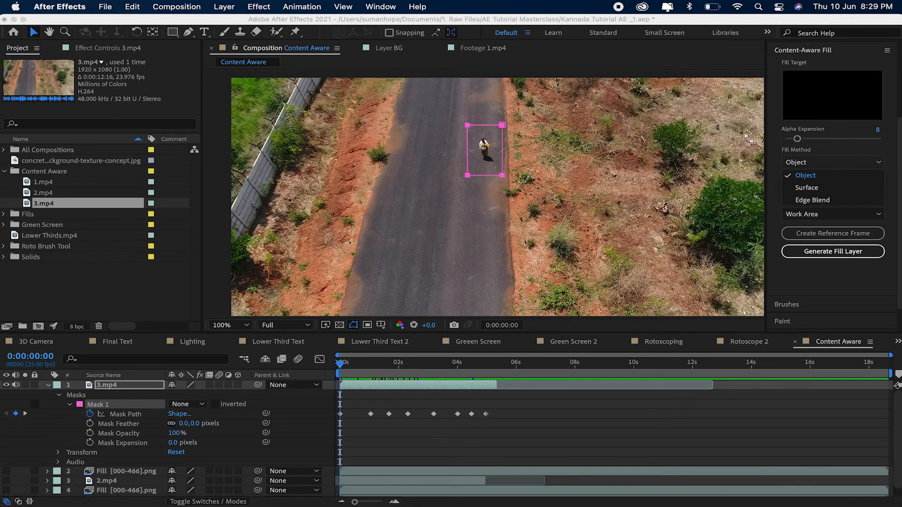
{"action": "left_click", "coordinate": [880, 133]}
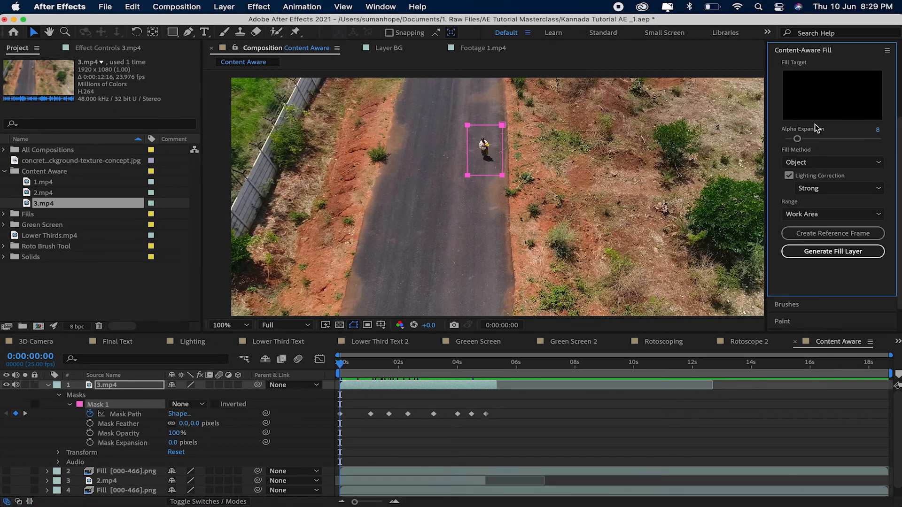
{"action": "left_click", "coordinate": [828, 162]}
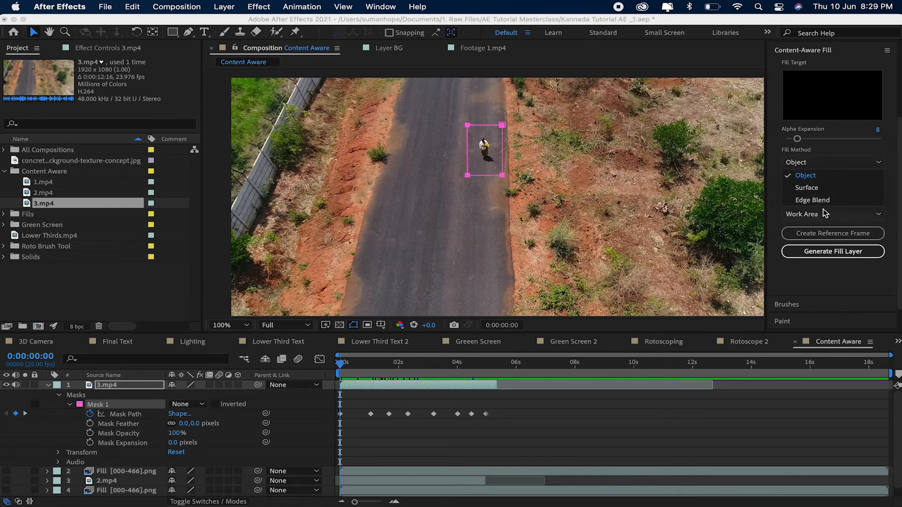
{"action": "left_click", "coordinate": [822, 177]}
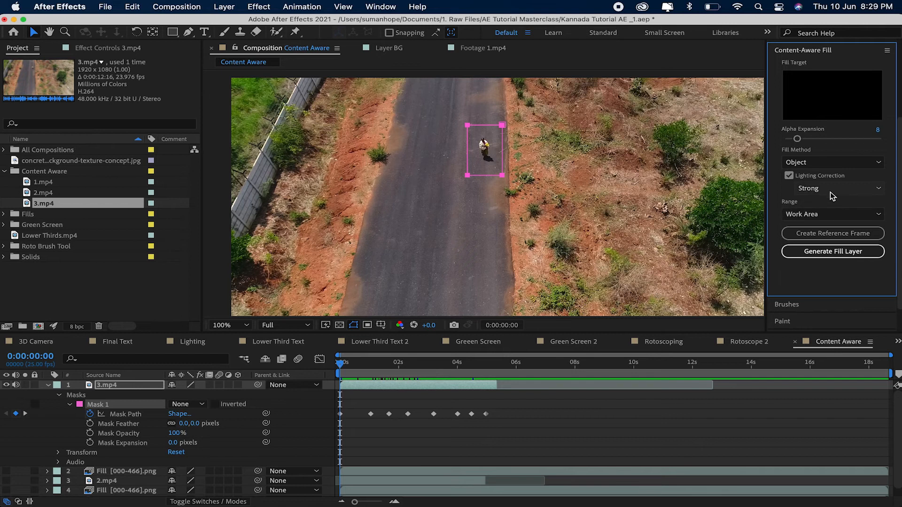
{"action": "left_click", "coordinate": [823, 188]}
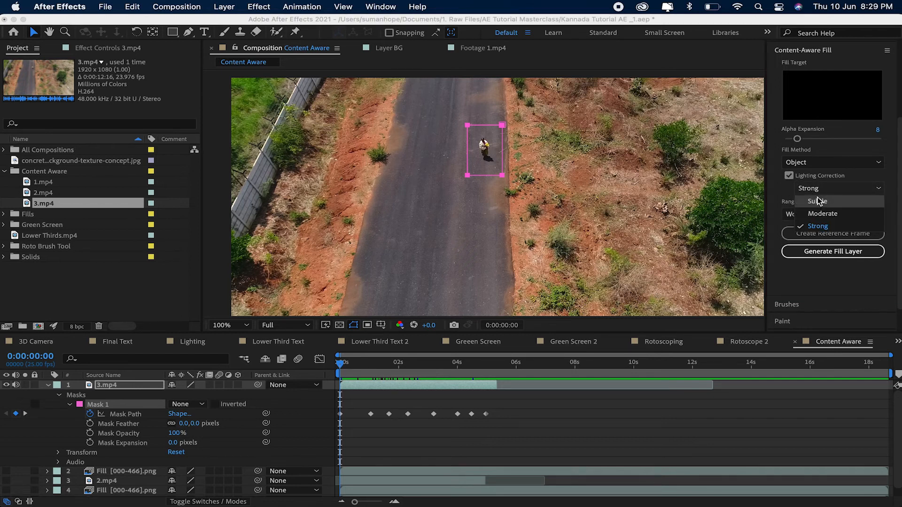
{"action": "left_click", "coordinate": [836, 225]}
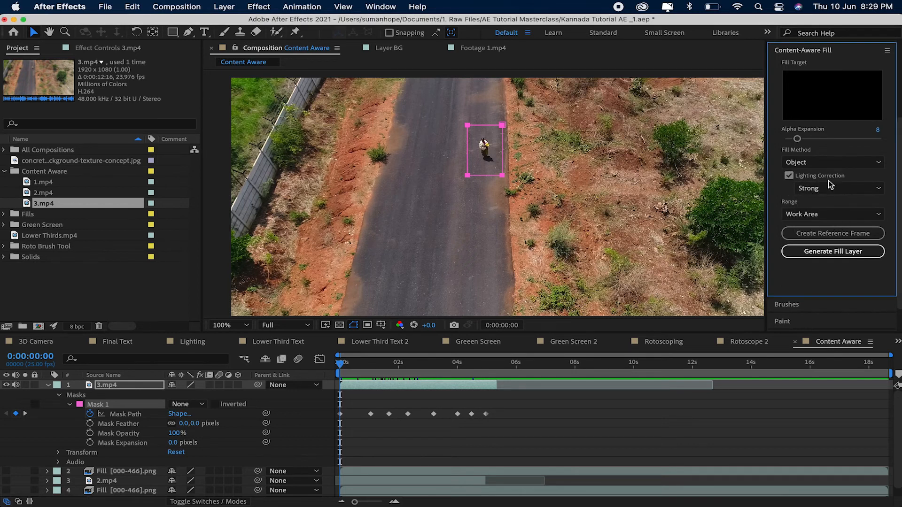
- Set Mask 1 on the 3.mp4 layer to Subtract and generate a Content-Aware Fill layer over the work area
{"action": "left_click", "coordinate": [819, 255]}
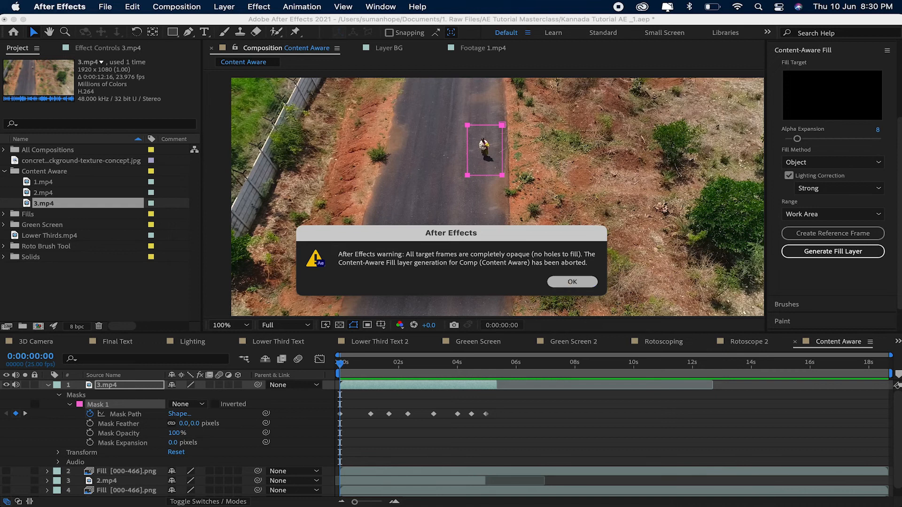
{"action": "left_click", "coordinate": [569, 283]}
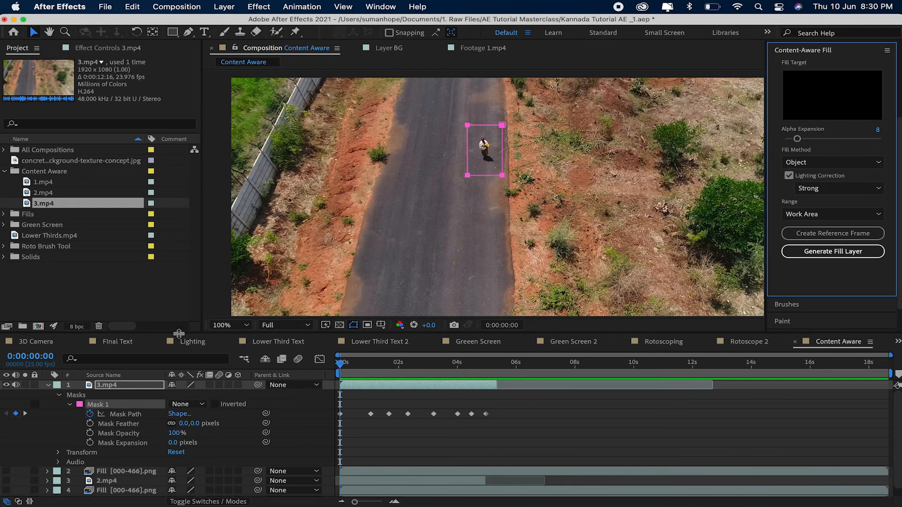
{"action": "left_click", "coordinate": [187, 404]}
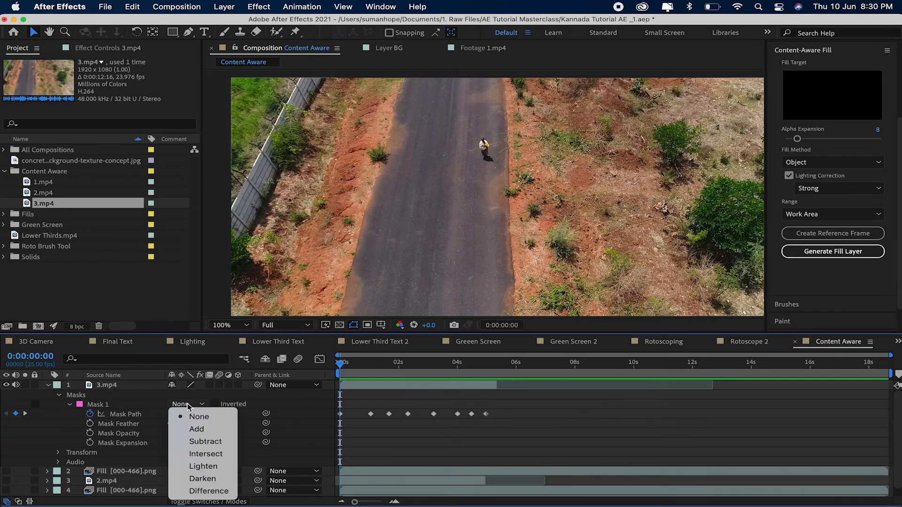
{"action": "left_click", "coordinate": [209, 444]}
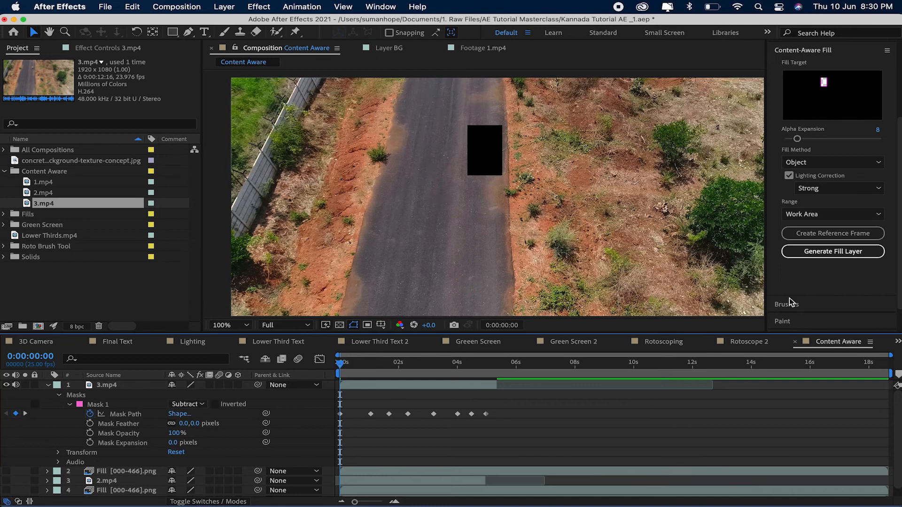
{"action": "left_click", "coordinate": [839, 252]}
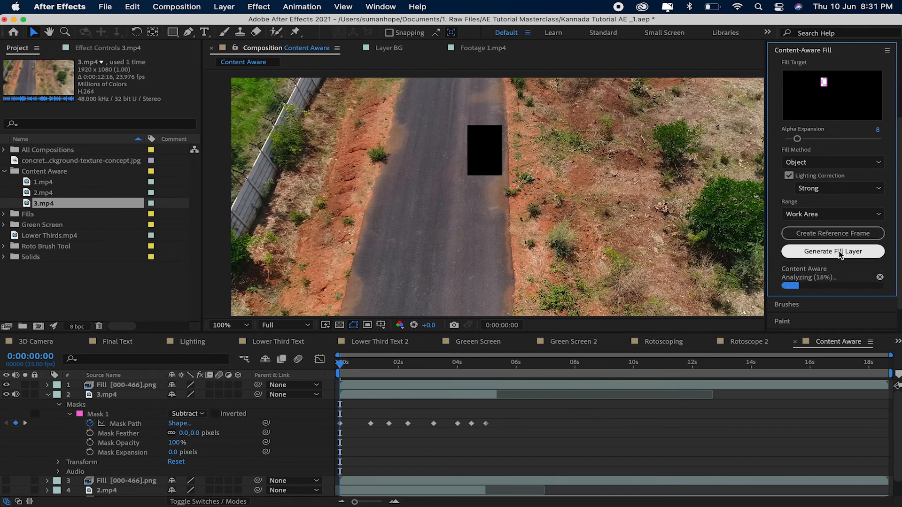
- Scrub and play the composition from the first frame to check the filled road where the person was masked
{"action": "left_click_drag", "start_coordinate": [341, 371], "coordinate": [465, 371]}
{"action": "key", "text": "Home"}
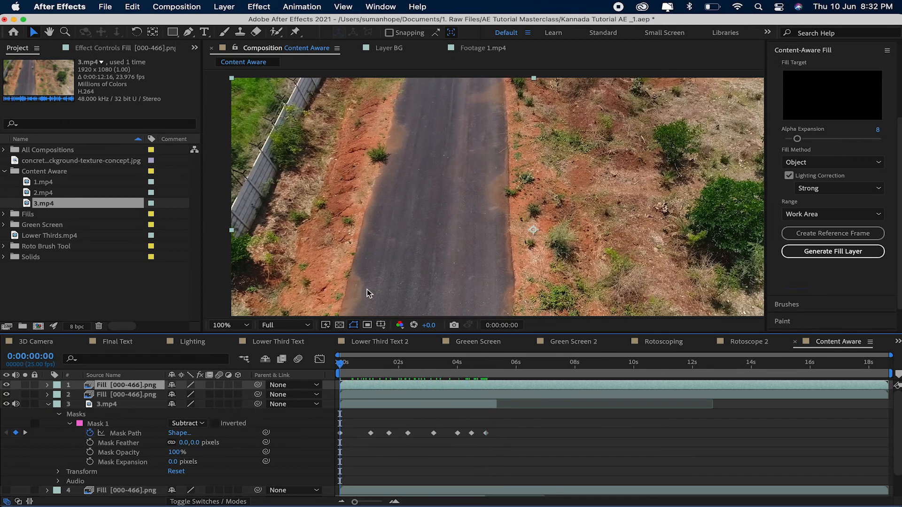
{"action": "key", "text": "space"}
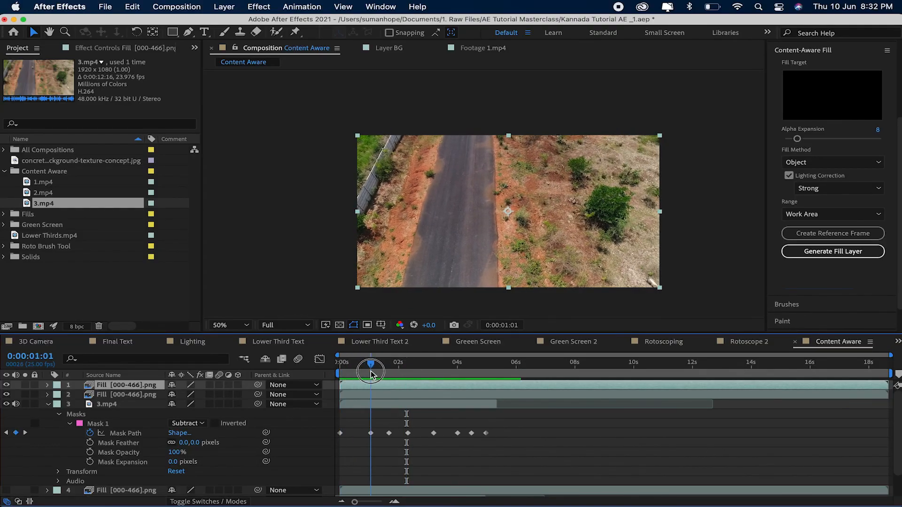
{"action": "scroll", "coordinate": [498, 182], "scroll_direction": "up", "scroll_amount": 1}
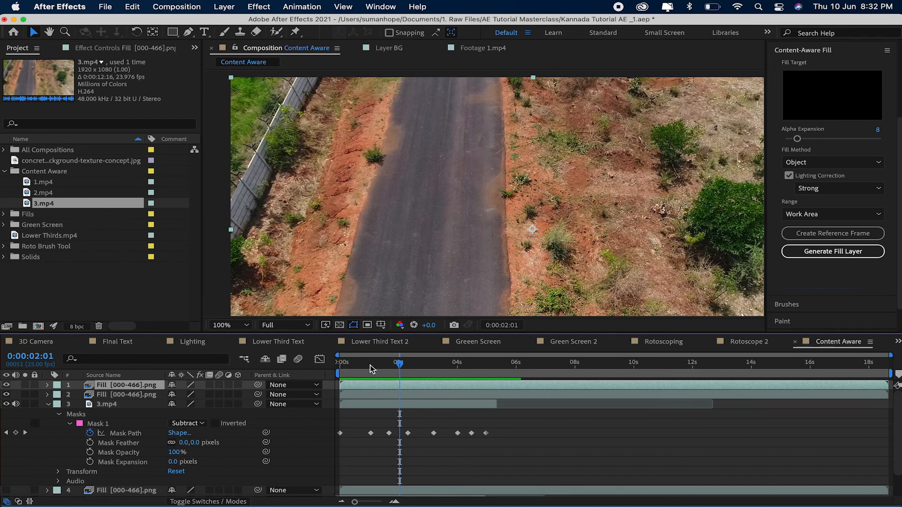